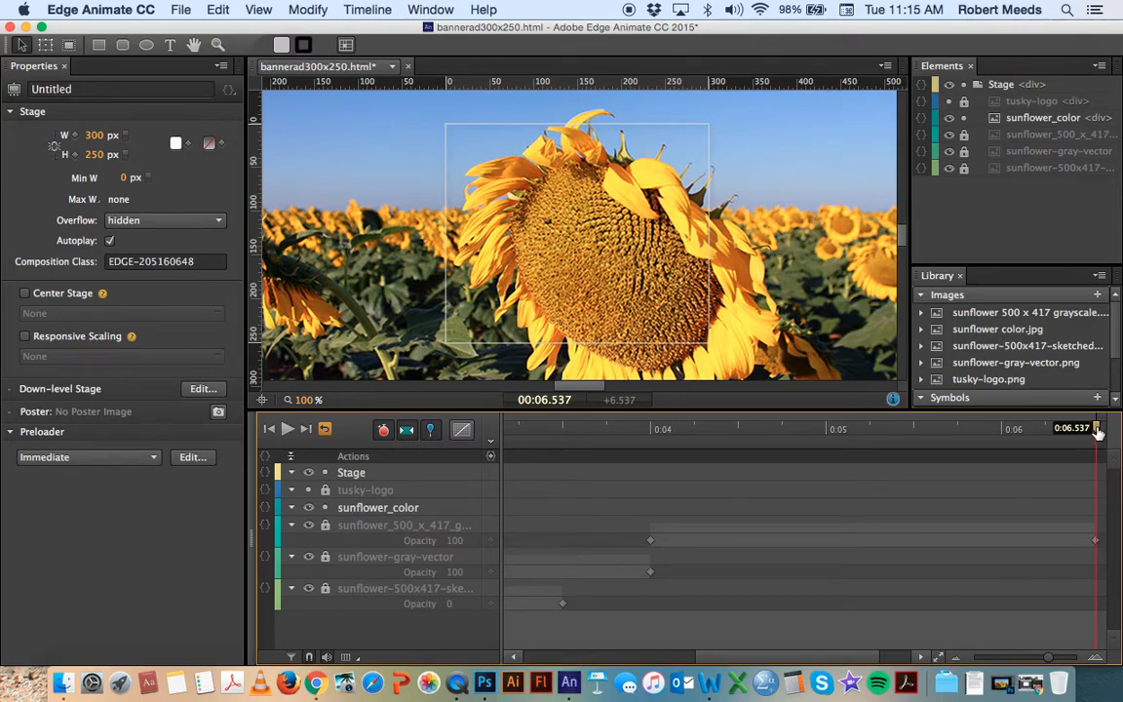
Fade in sunflower_color from 0% to 100% opacity between 0:06.537 and 0:08.500, and play the animation from the start
{"action": "left_click_drag", "start_coordinate": [1096, 431], "coordinate": [1007, 433]}
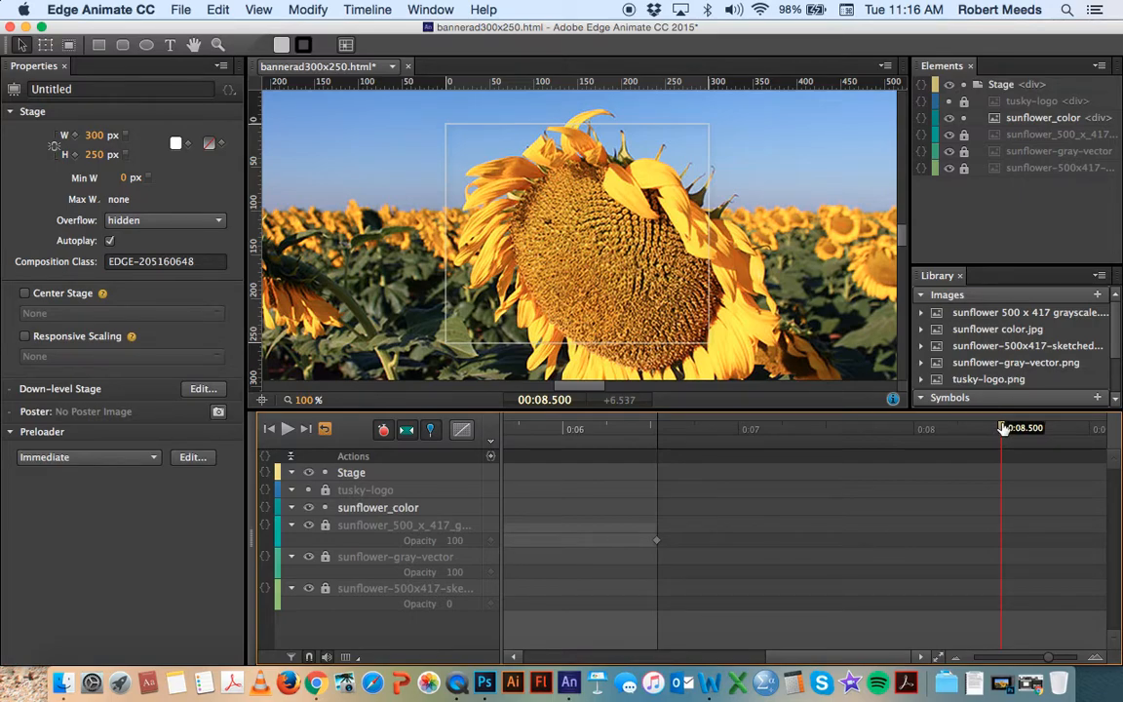
{"action": "key", "text": "p"}
{"action": "left_click_drag", "start_coordinate": [1000, 432], "coordinate": [659, 458]}
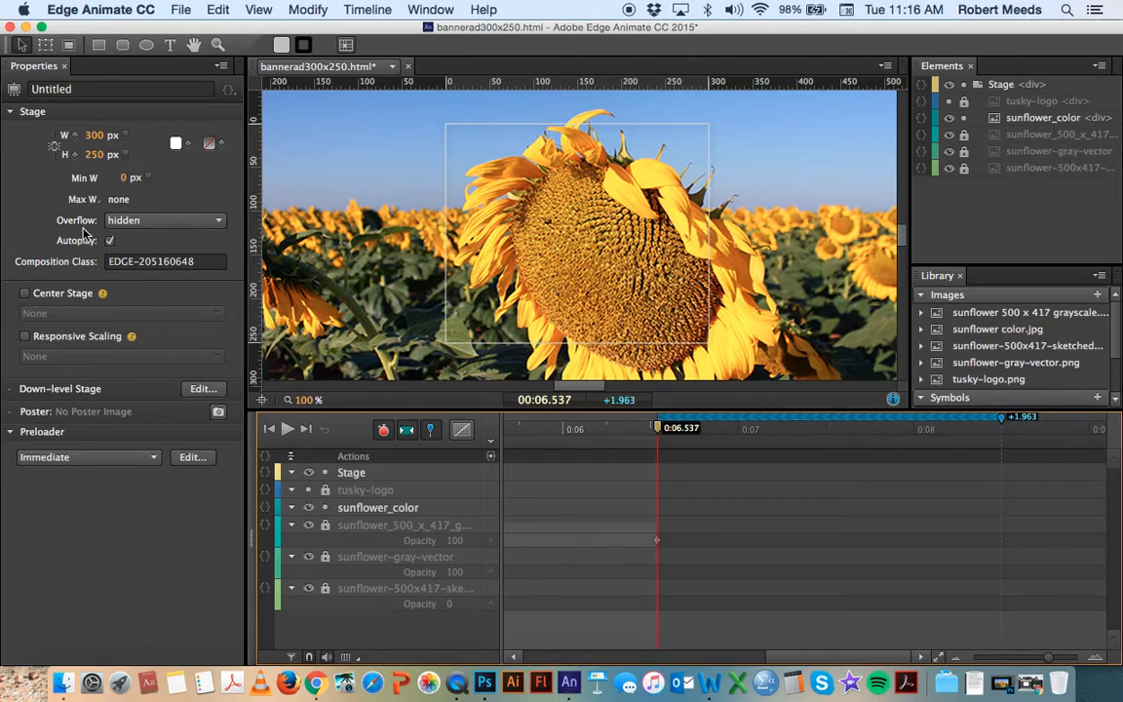
{"action": "left_click", "coordinate": [504, 227]}
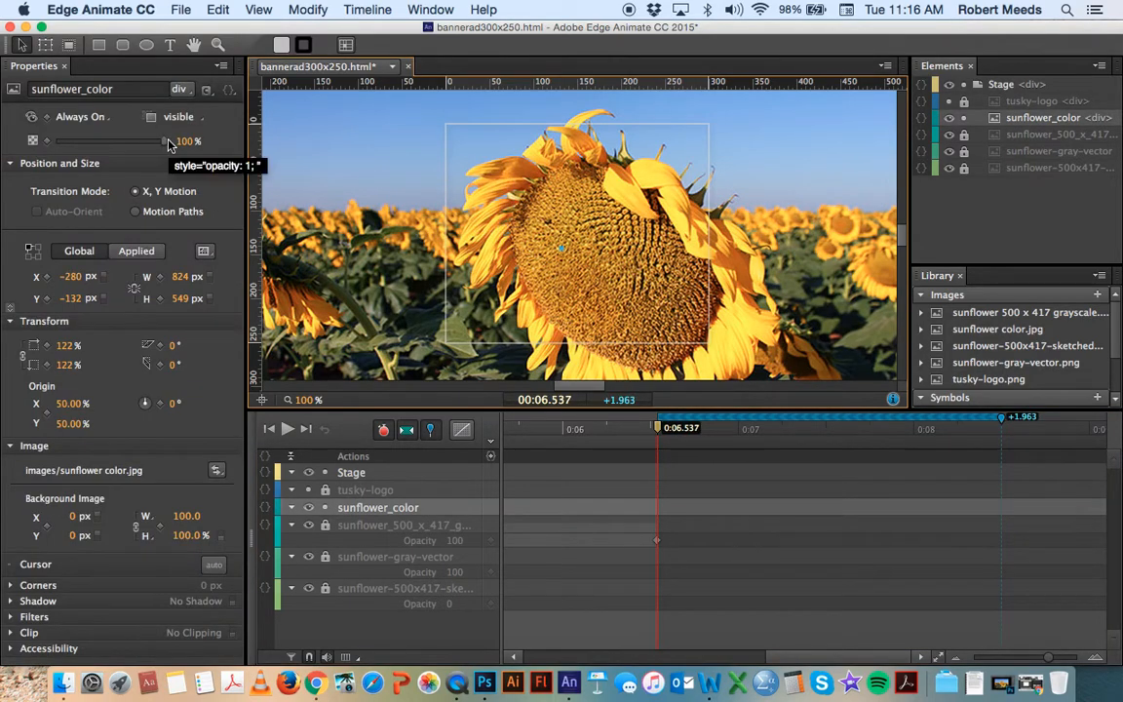
{"action": "left_click_drag", "start_coordinate": [156, 141], "coordinate": [45, 141]}
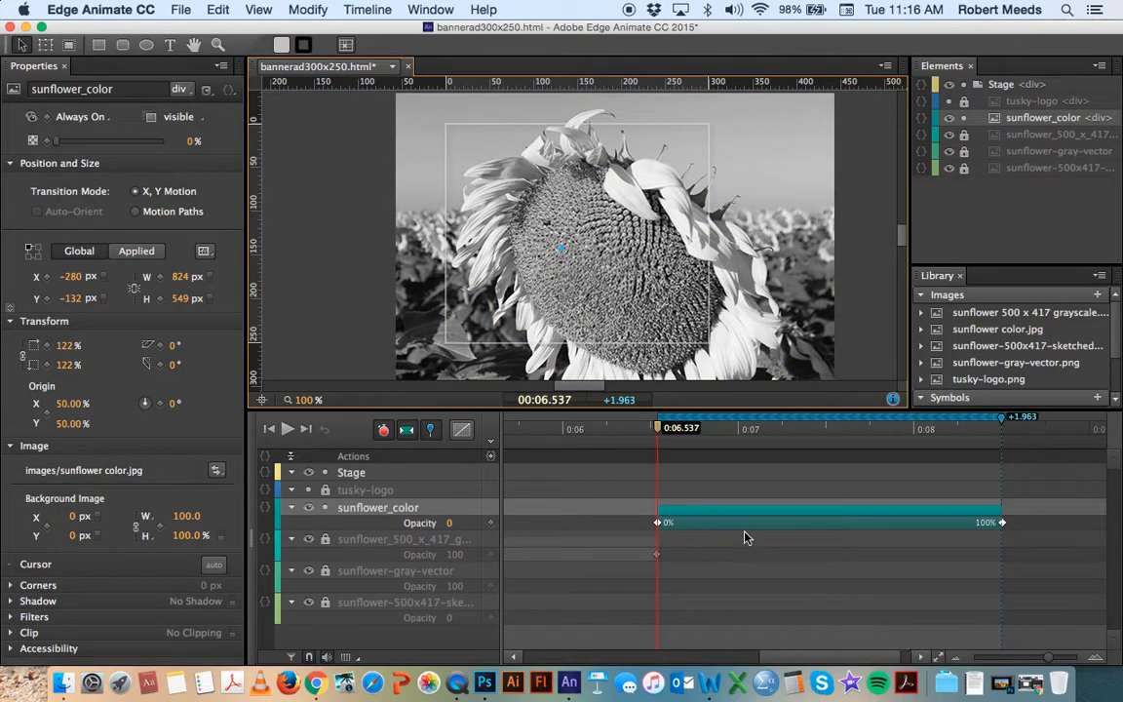
{"action": "left_click", "coordinate": [269, 429]}
{"action": "left_click", "coordinate": [288, 430]}
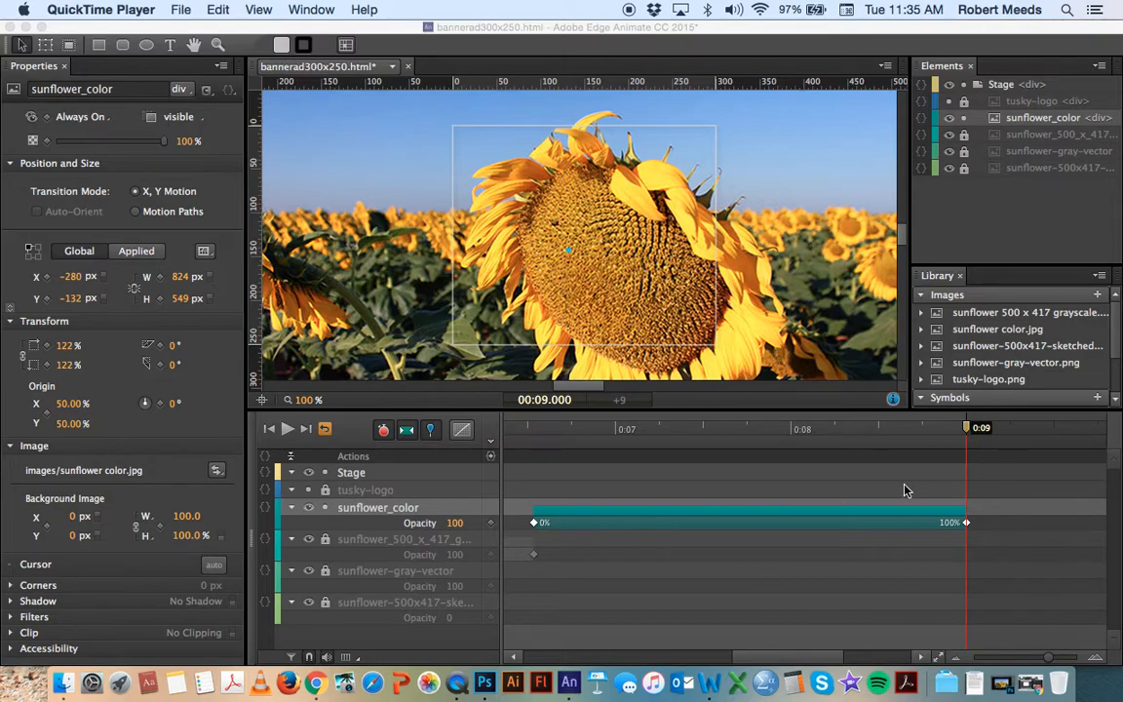
Animate sunflower_color between 0:09 and 0:11.500, shrinking to about 375 × 281 px at the stage's upper-left corner, and play the animation from the start
{"action": "left_click", "coordinate": [968, 433]}
{"action": "left_click_drag", "start_coordinate": [968, 433], "coordinate": [1077, 428]}
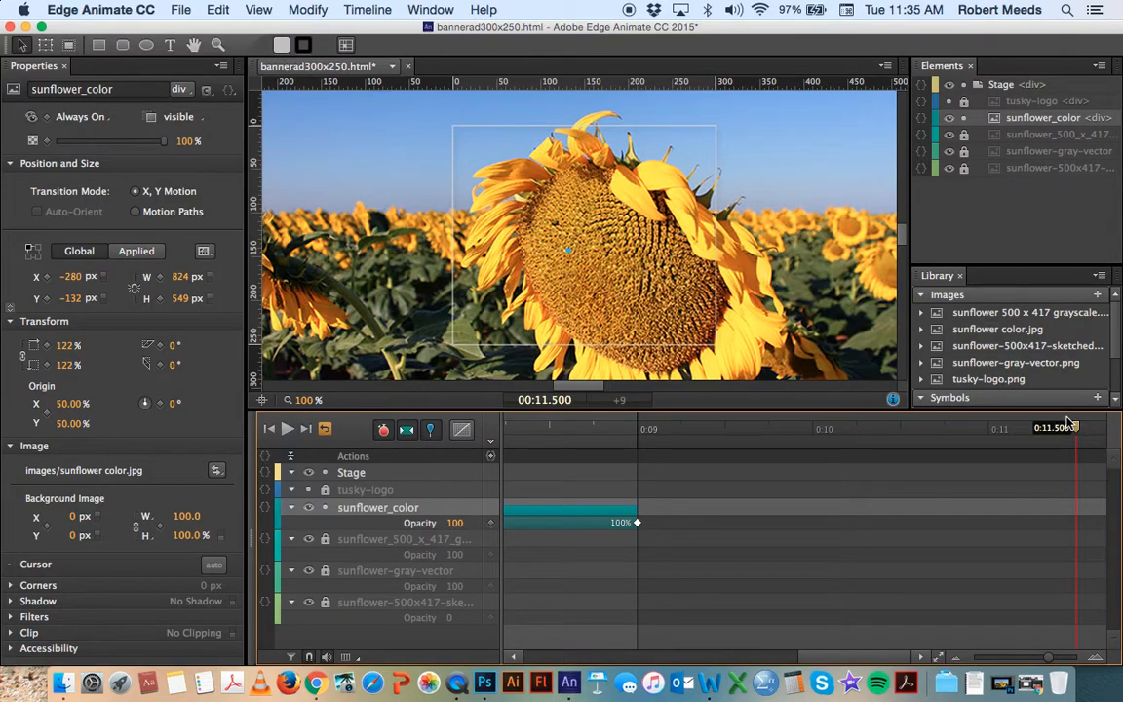
{"action": "left_click", "coordinate": [434, 431]}
{"action": "left_click_drag", "start_coordinate": [1077, 421], "coordinate": [640, 429]}
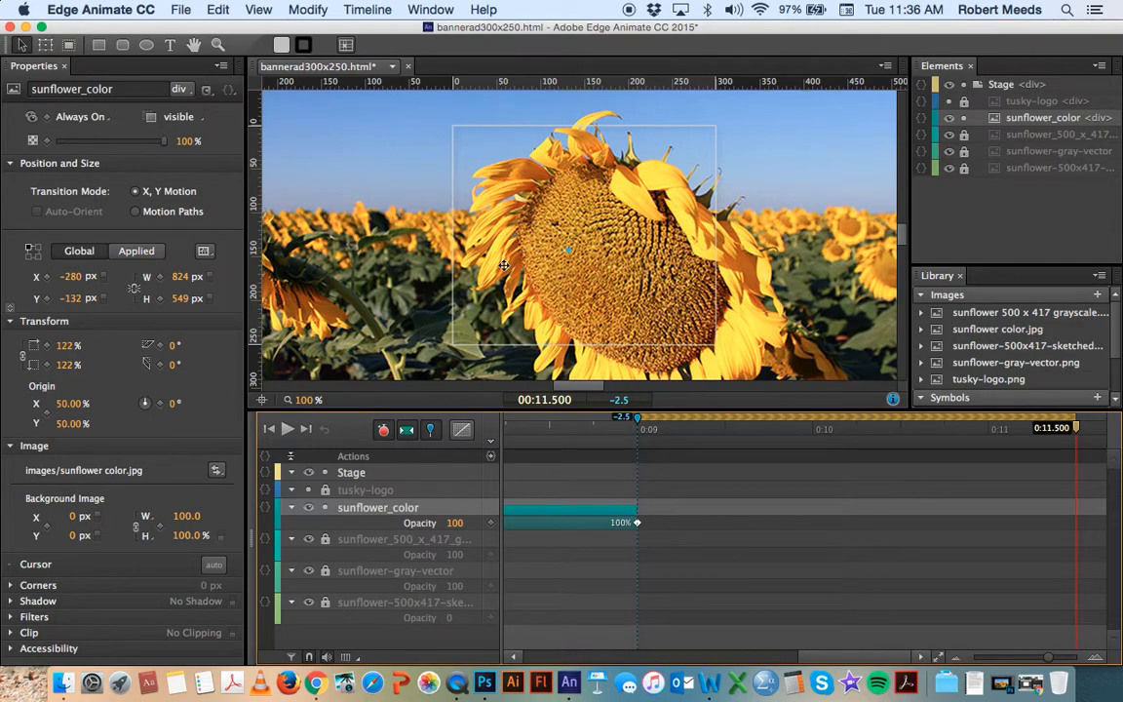
{"action": "left_click", "coordinate": [305, 399]}
{"action": "type", "text": "60"}
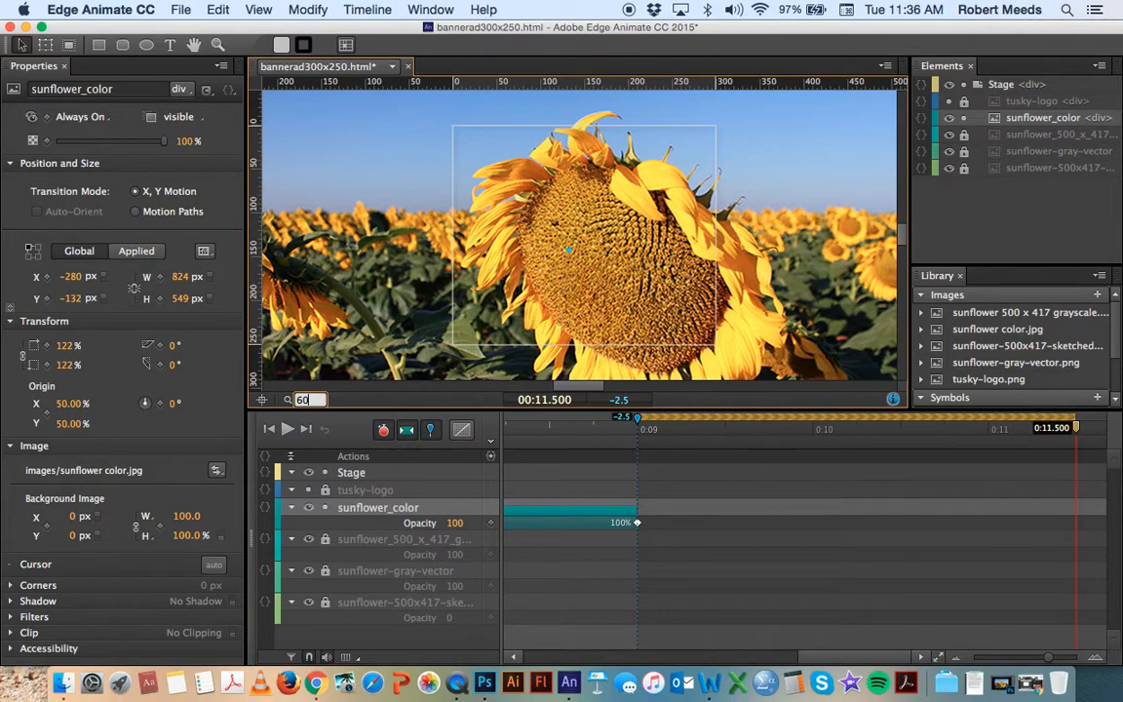
{"action": "key", "text": "Return"}
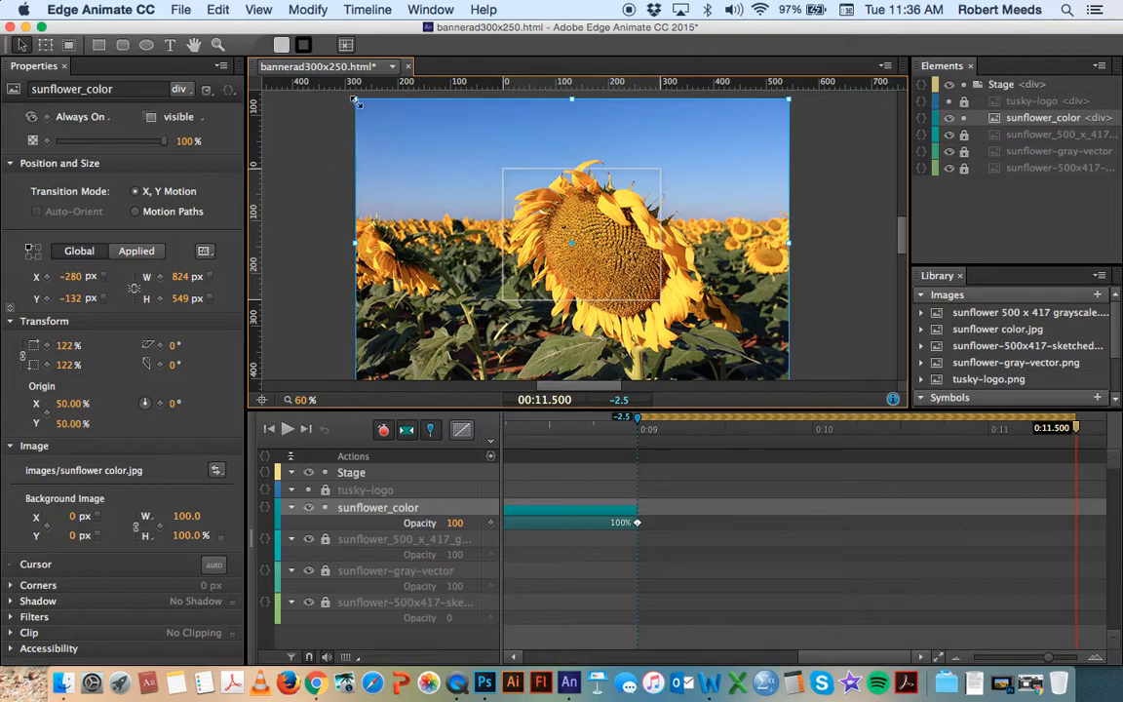
{"action": "left_click_drag", "start_coordinate": [358, 101], "coordinate": [547, 198]}
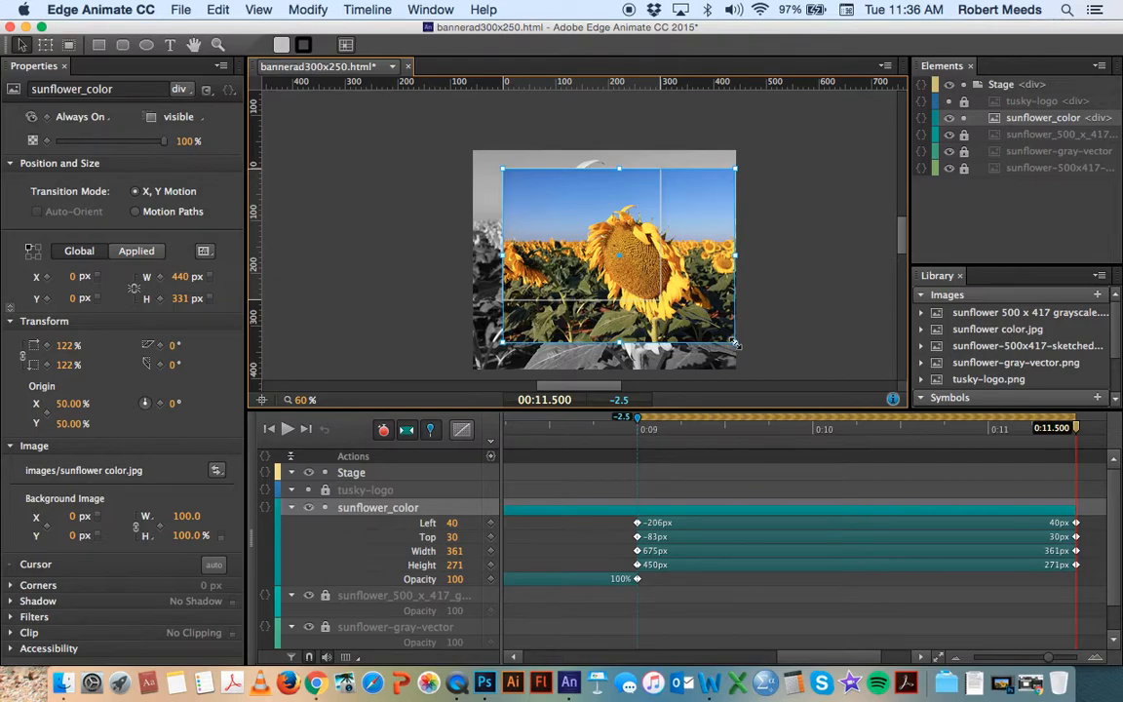
{"action": "left_click_drag", "start_coordinate": [735, 341], "coordinate": [700, 314]}
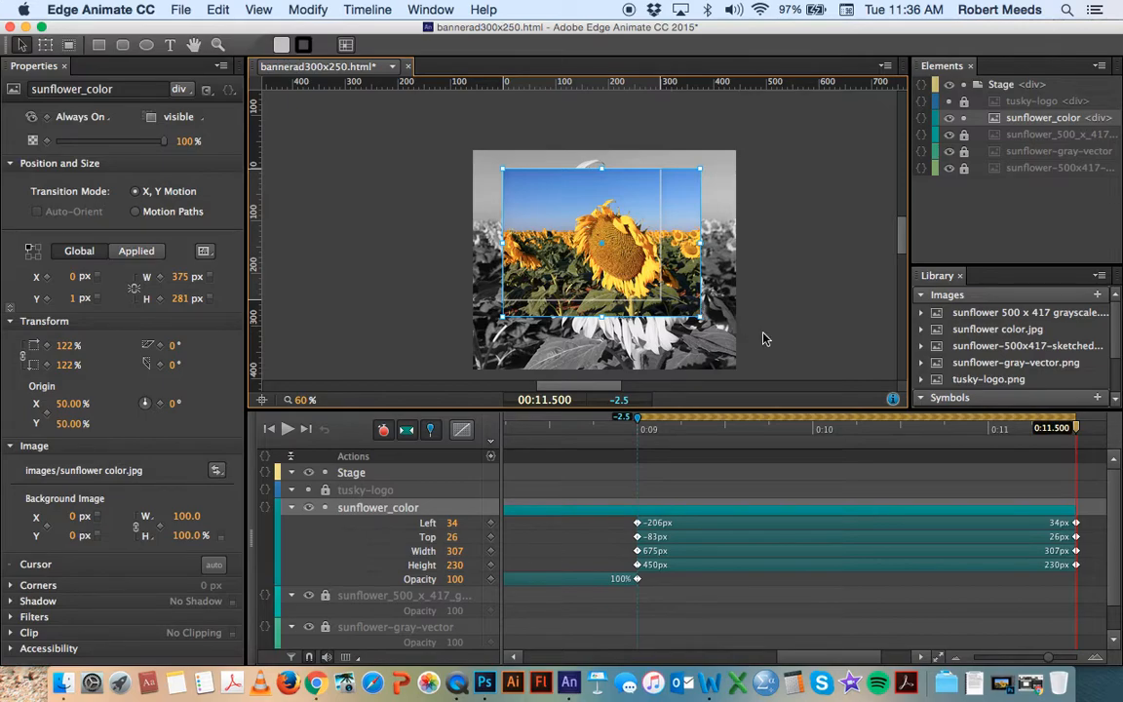
{"action": "left_click", "coordinate": [783, 347]}
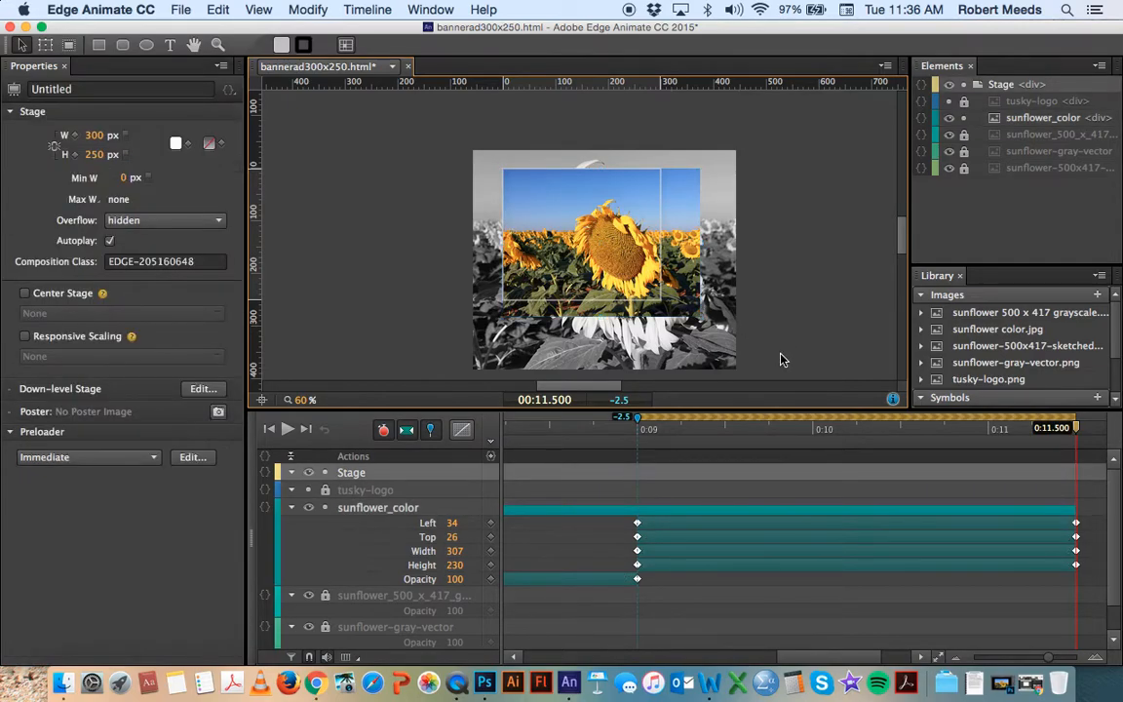
{"action": "left_click", "coordinate": [269, 428]}
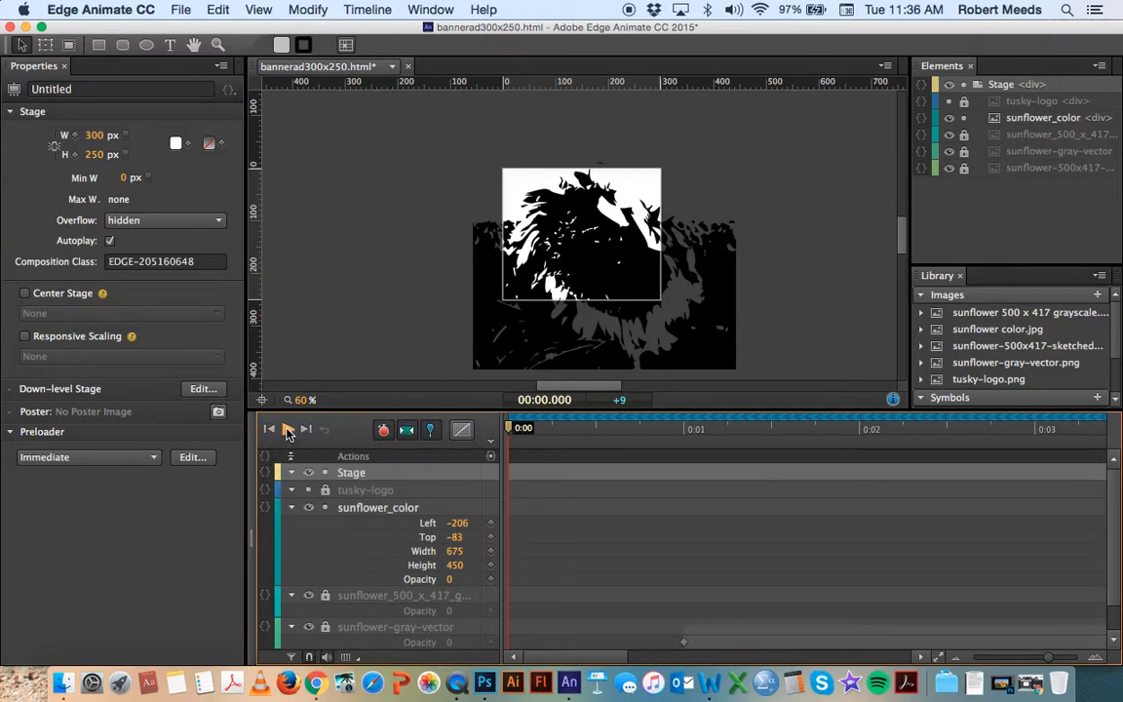
{"action": "left_click", "coordinate": [288, 430]}
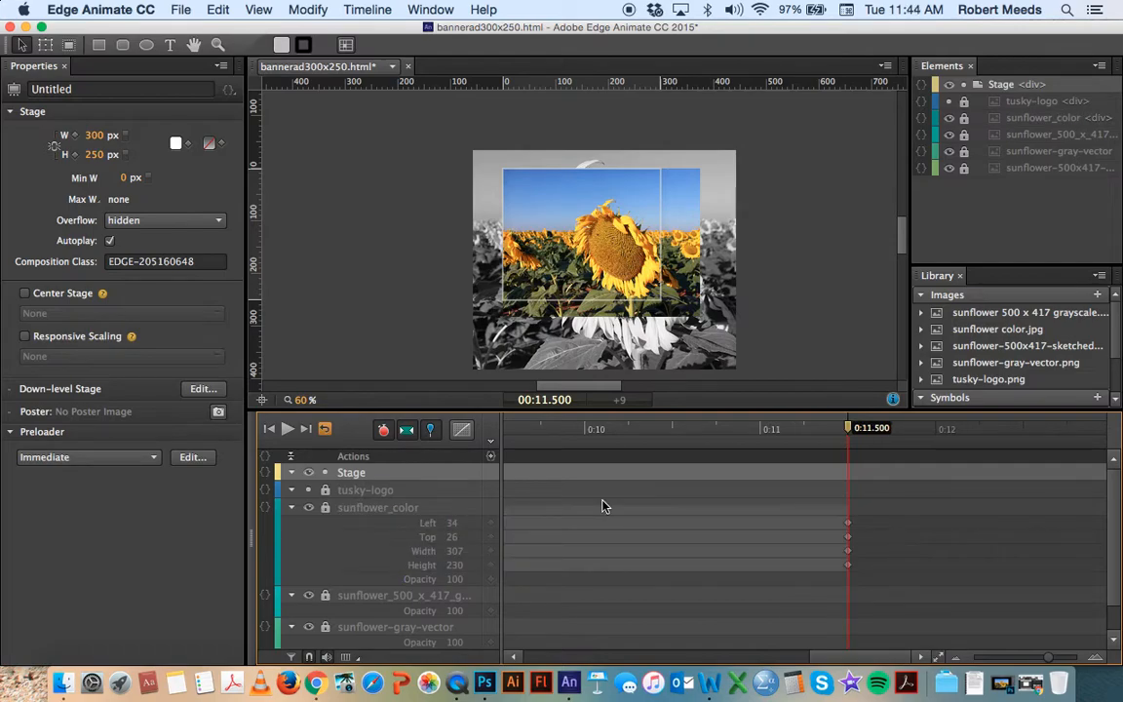
Return the stage zoom to 100%, then make the tusky-logo element visible and unlock it
{"action": "left_click", "coordinate": [301, 401]}
{"action": "type", "text": "100"}
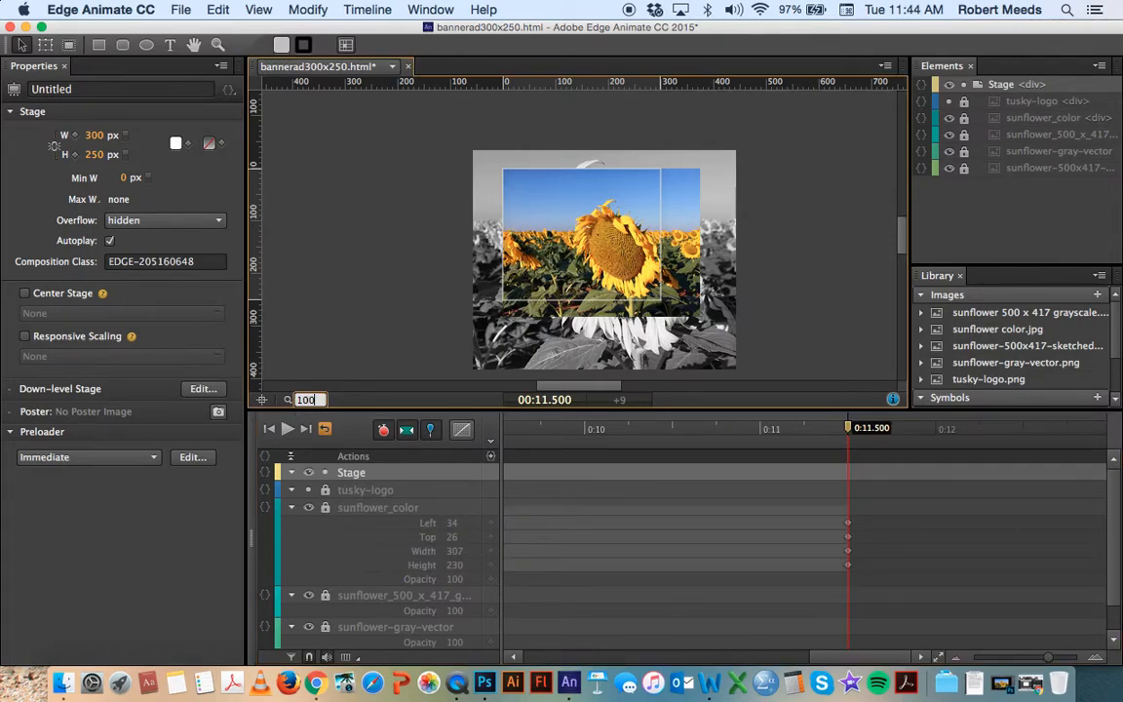
{"action": "key", "text": "Return"}
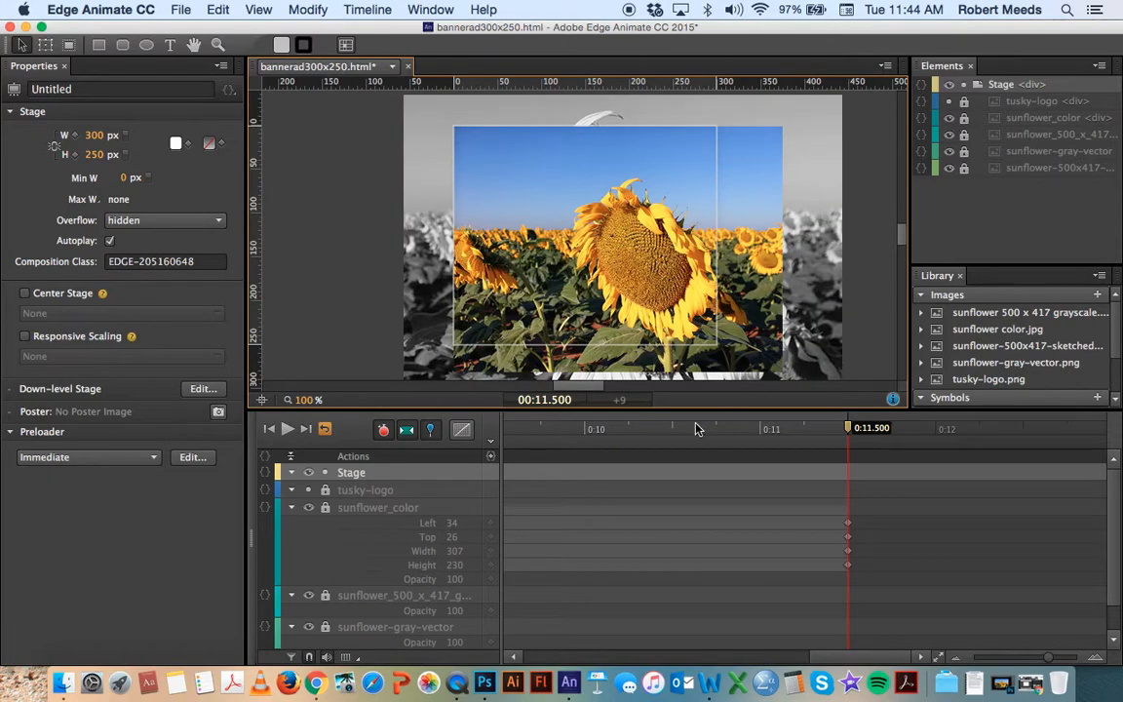
{"action": "left_click", "coordinate": [308, 491]}
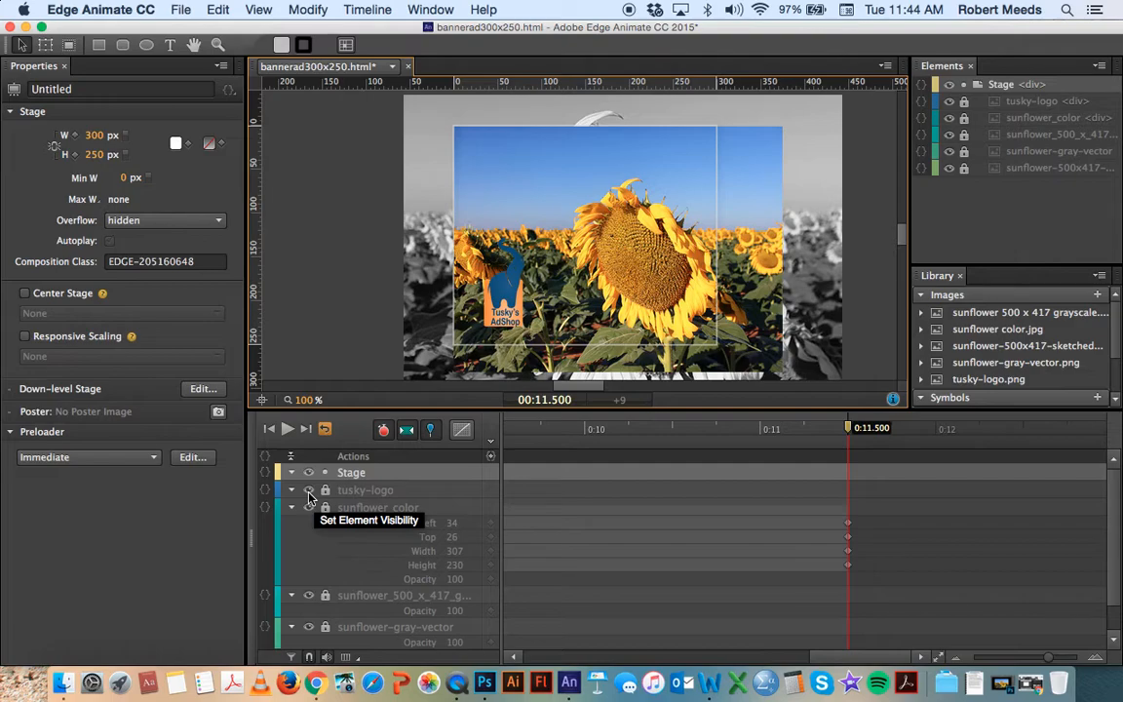
{"action": "left_click", "coordinate": [325, 490]}
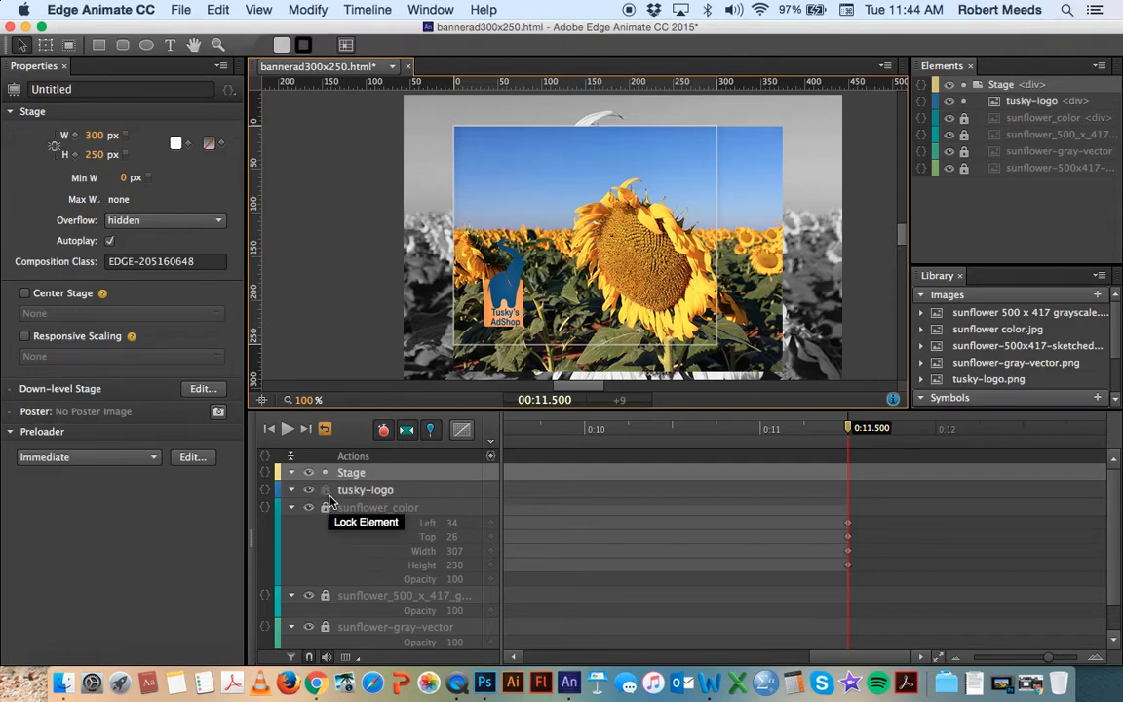
Move the tusky-logo to about X 22 px, Y 132 px and turn off the timeline pin
{"action": "left_click", "coordinate": [425, 490]}
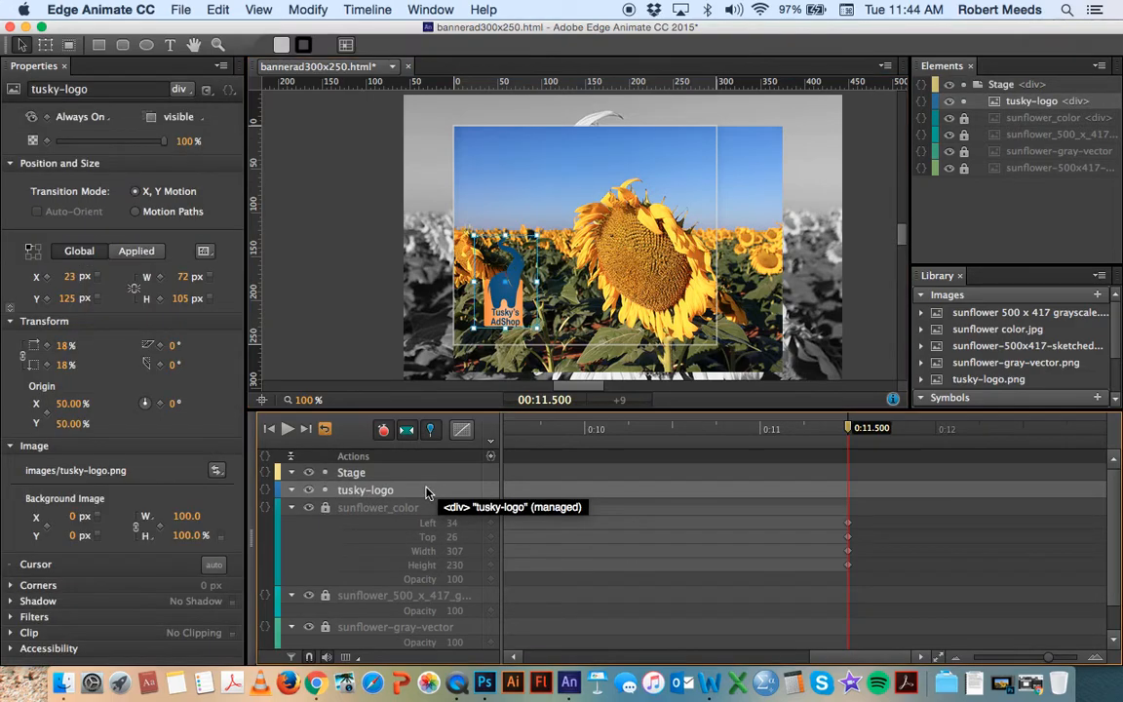
{"action": "left_click_drag", "start_coordinate": [510, 305], "coordinate": [511, 309]}
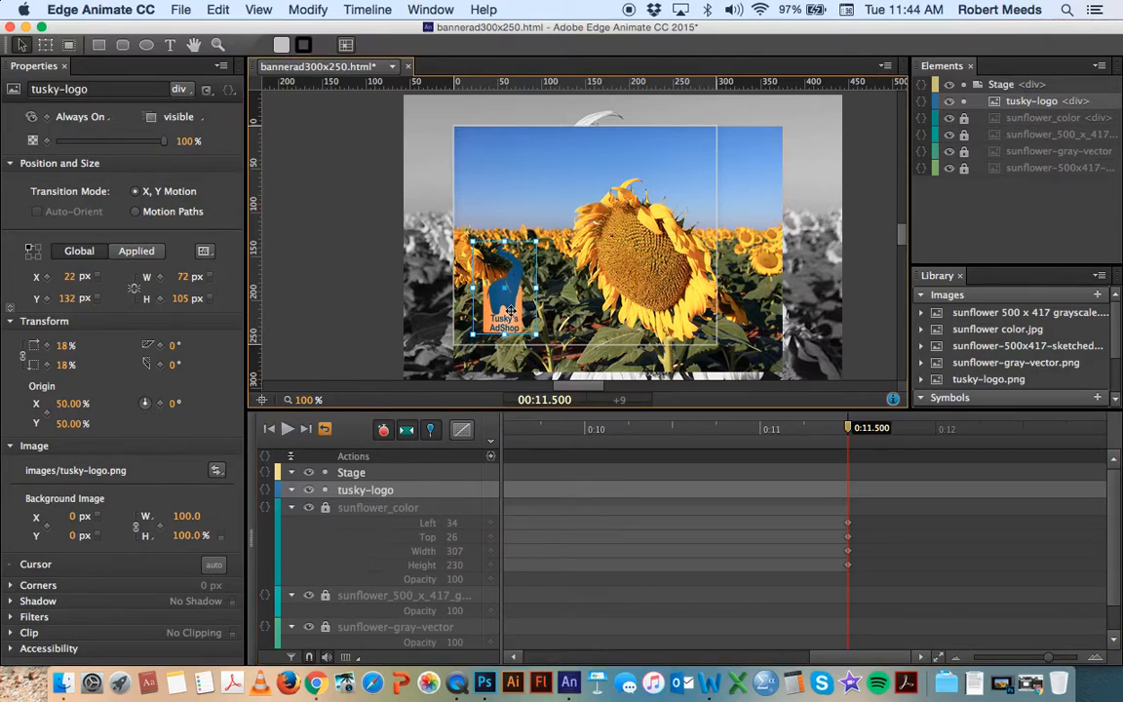
{"action": "key", "text": "p"}
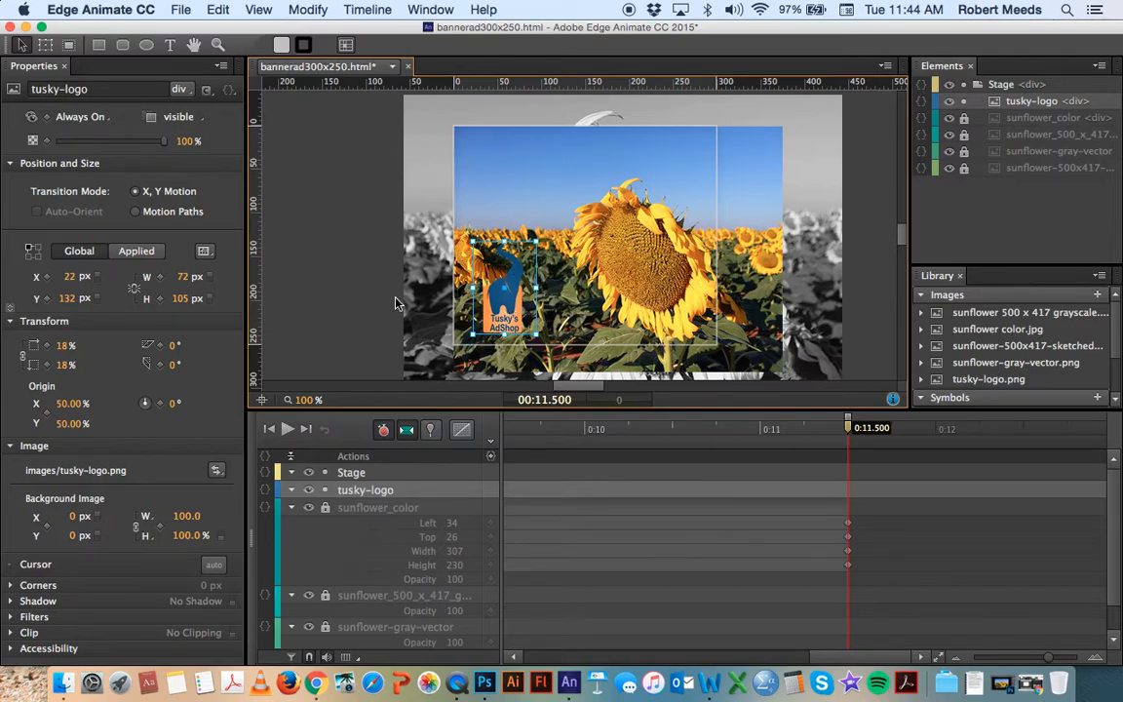
{"action": "left_click", "coordinate": [368, 296]}
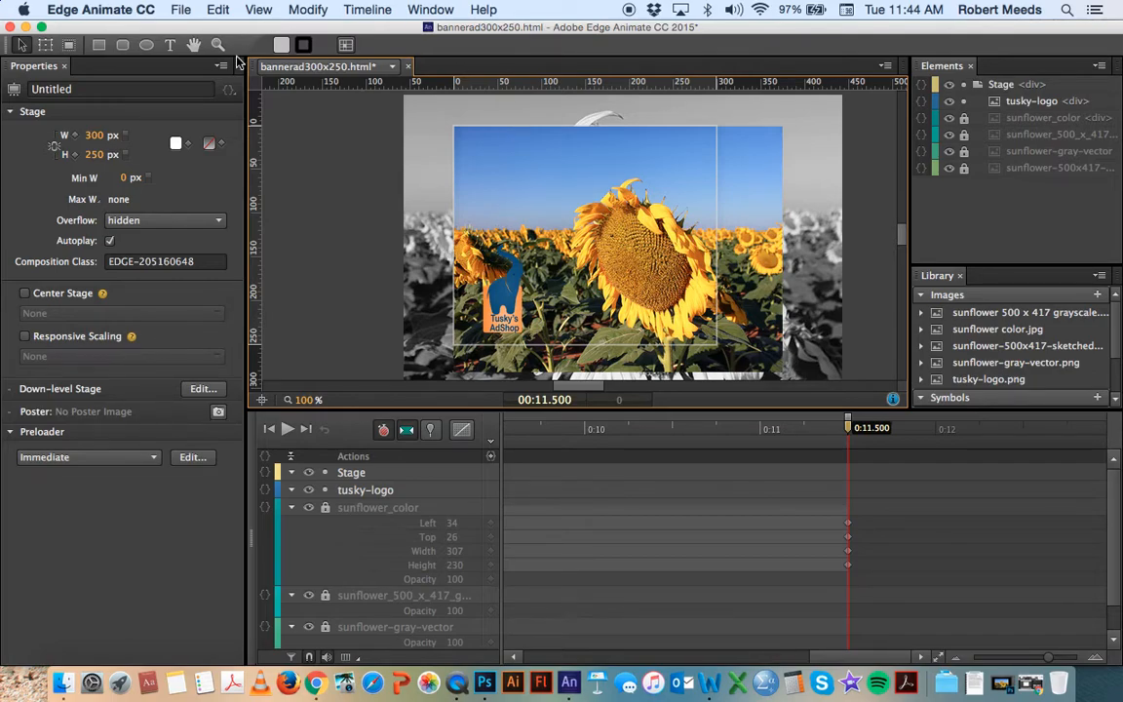
Draw an upright ellipse about 60 × 96 px over the tusky-logo
{"action": "left_click", "coordinate": [147, 47]}
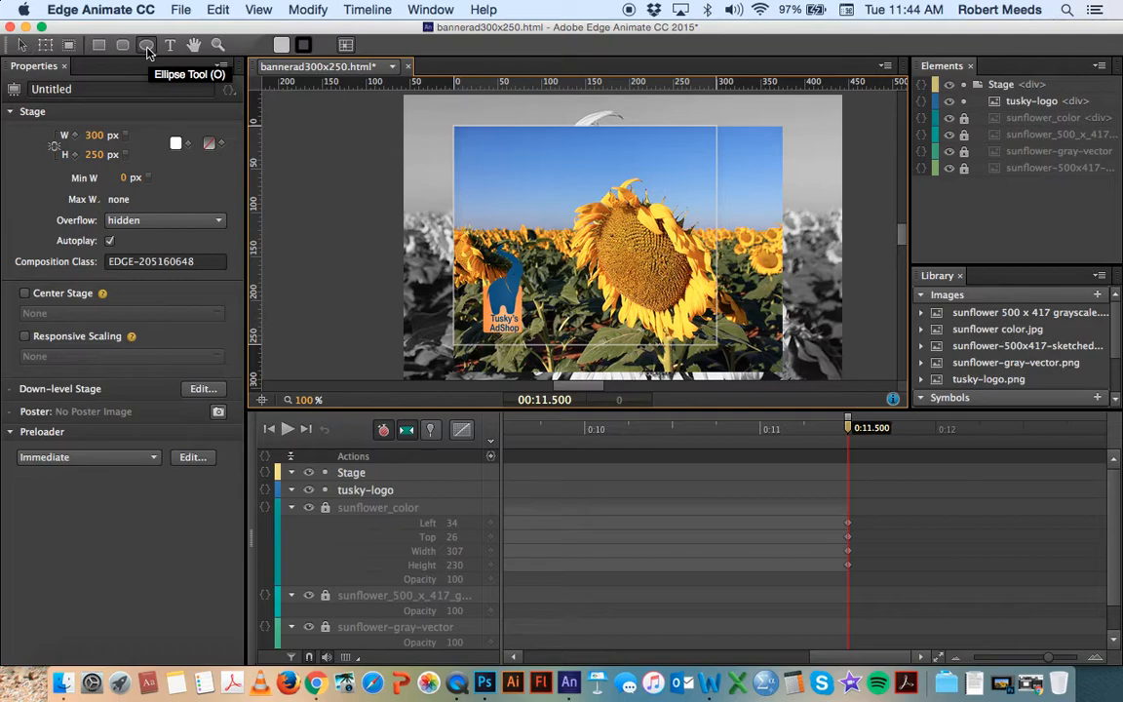
{"action": "left_click", "coordinate": [175, 145]}
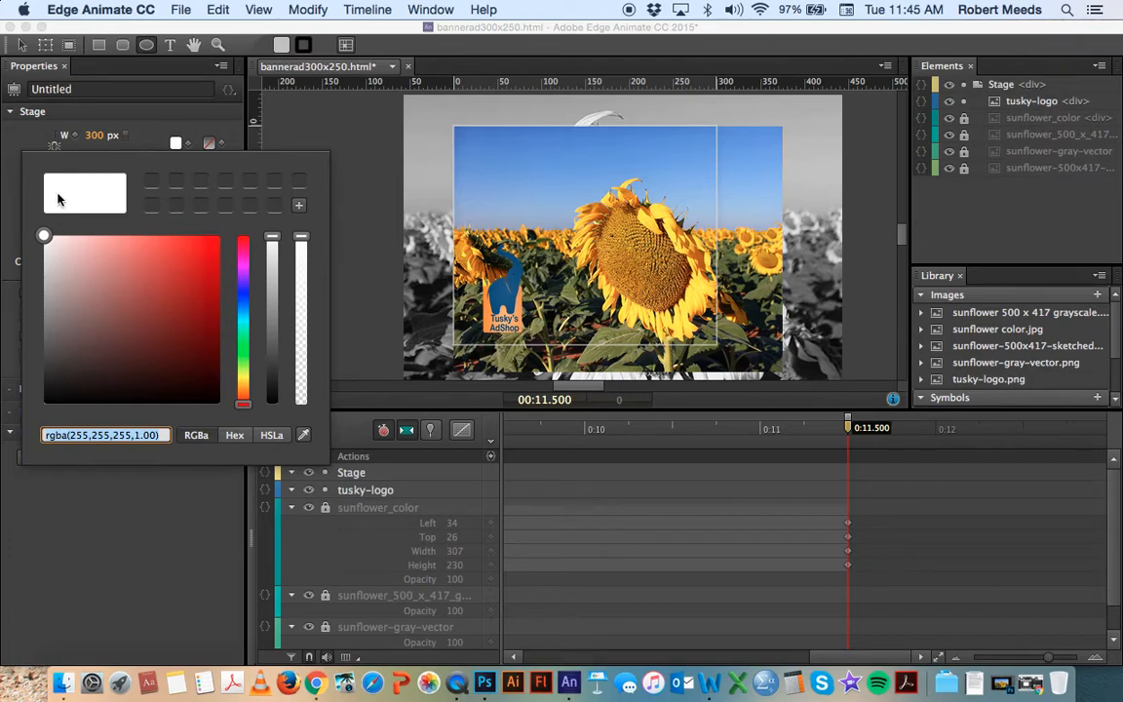
{"action": "left_click", "coordinate": [27, 123]}
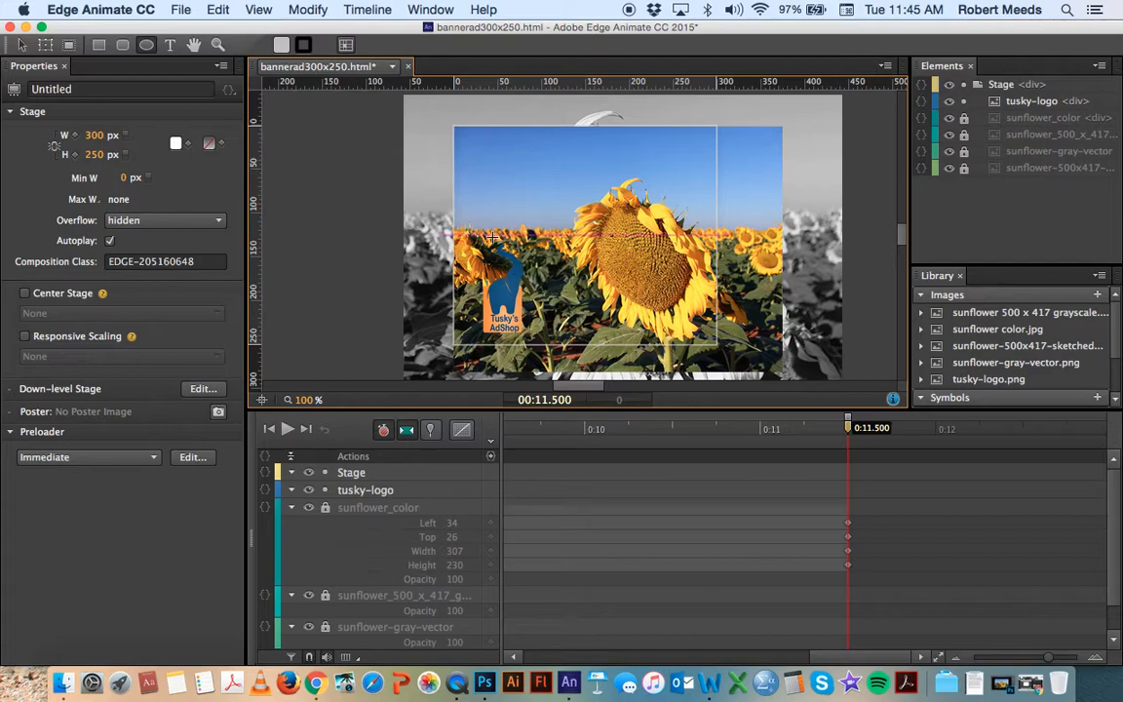
{"action": "left_click_drag", "start_coordinate": [487, 234], "coordinate": [540, 319]}
{"action": "key", "text": "v"}
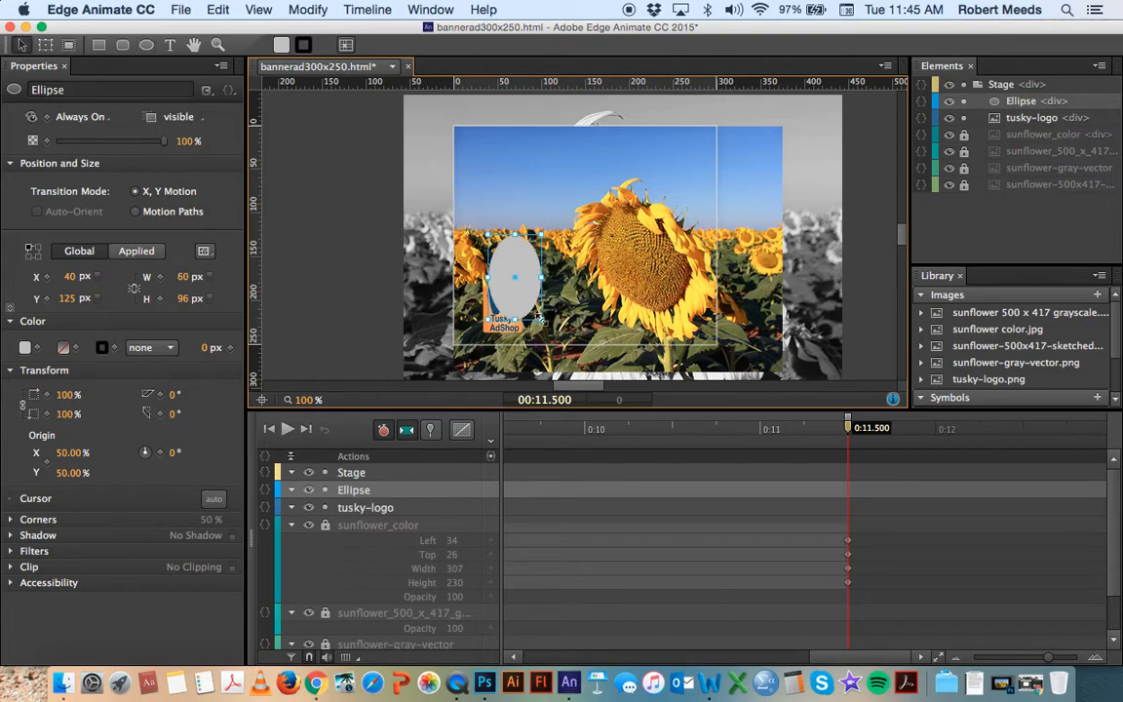
Nudge the ellipse to X 27 px, Y 133 px so it is centred over the logo
{"action": "key", "text": "Left"}
{"action": "key", "text": "Left"}
{"action": "key", "text": "Left"}
{"action": "key", "text": "Left"}
{"action": "key", "text": "Left"}
{"action": "key", "text": "Left"}
{"action": "key", "text": "Left"}
{"action": "key", "text": "Left"}
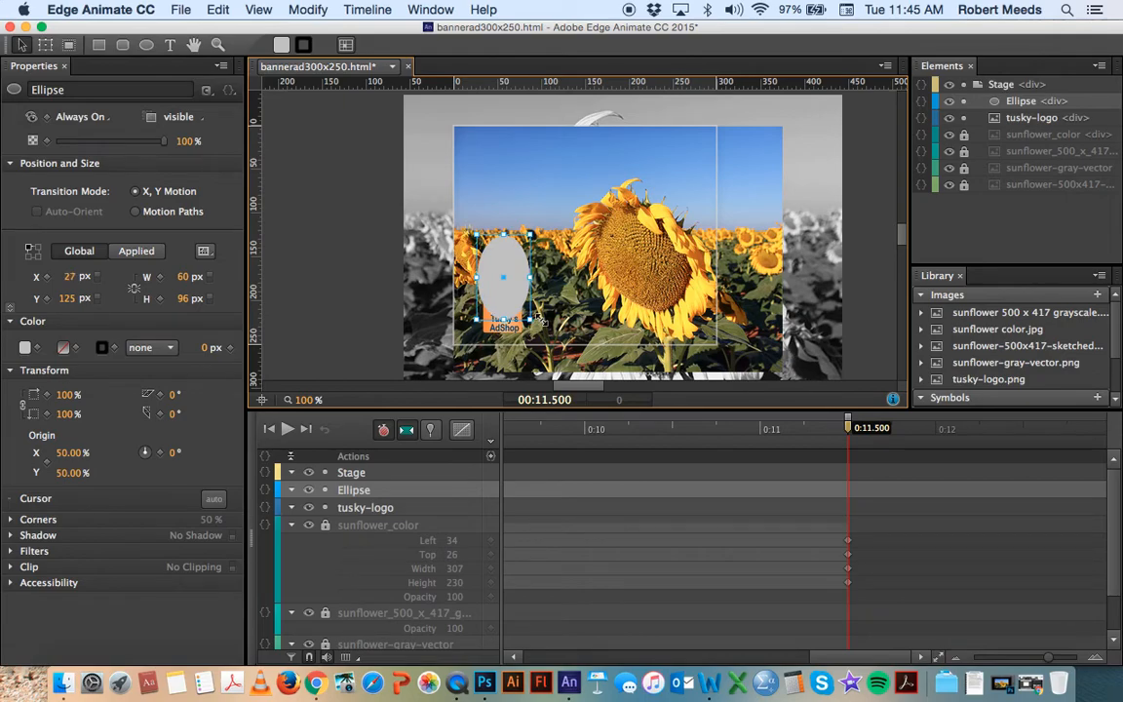
{"action": "key", "text": "Down"}
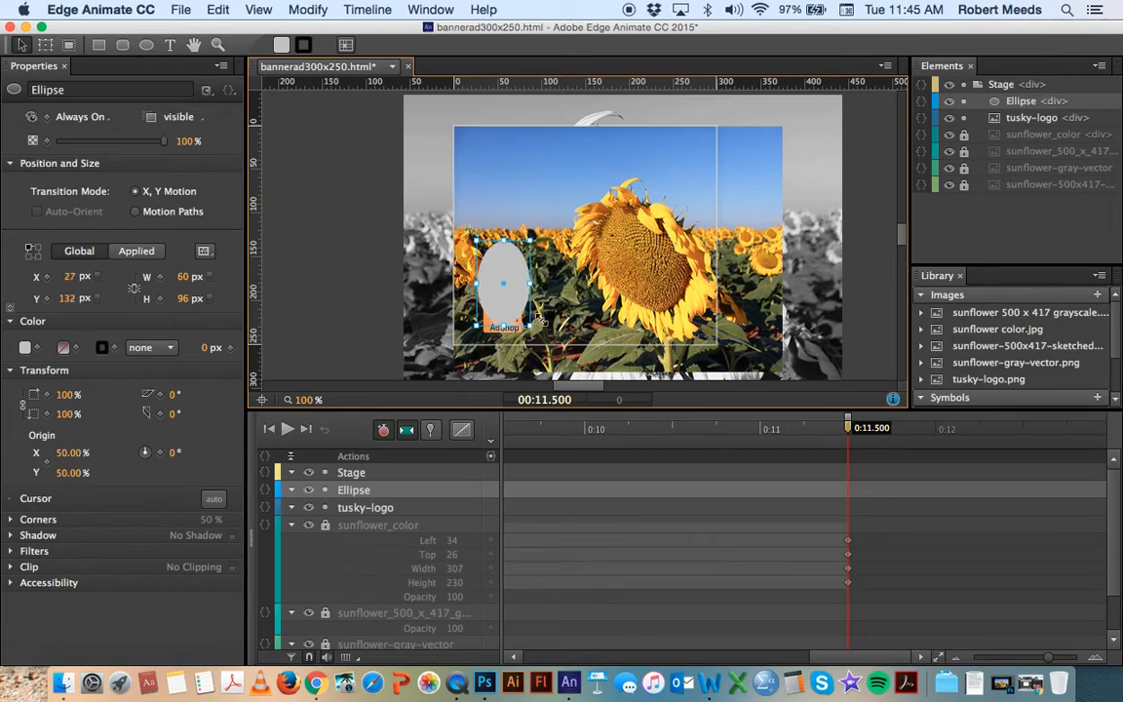
Send the ellipse backward one level so it sits behind the tusky-logo
{"action": "left_click", "coordinate": [288, 9]}
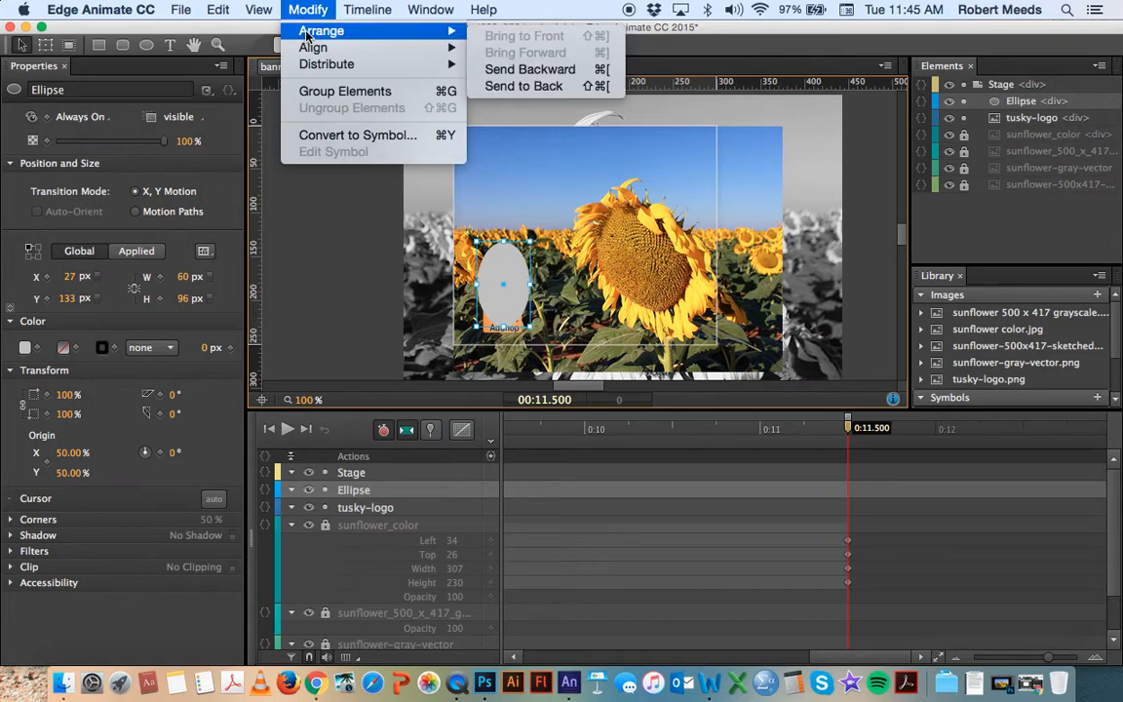
{"action": "mouse_move", "coordinate": [409, 32]}
{"action": "left_click", "coordinate": [516, 69]}
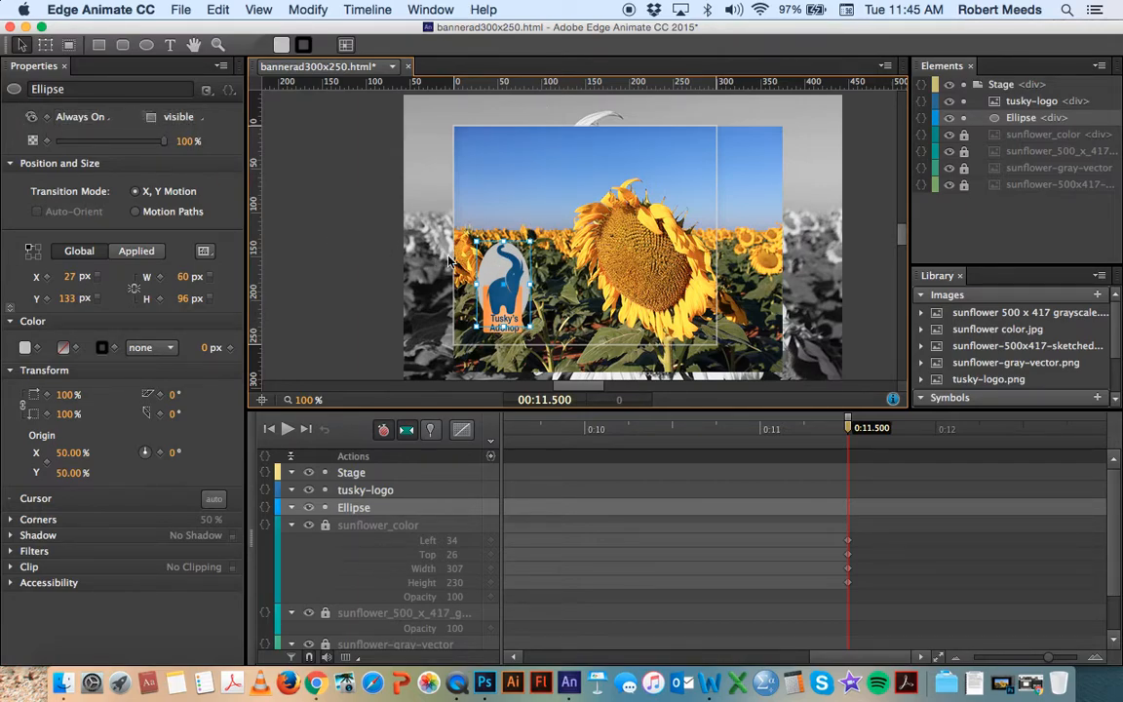
Set the ellipse's fill colour to opaque white, rgba(255,255,255,1.00)
{"action": "left_click", "coordinate": [25, 347]}
{"action": "left_click", "coordinate": [63, 309]}
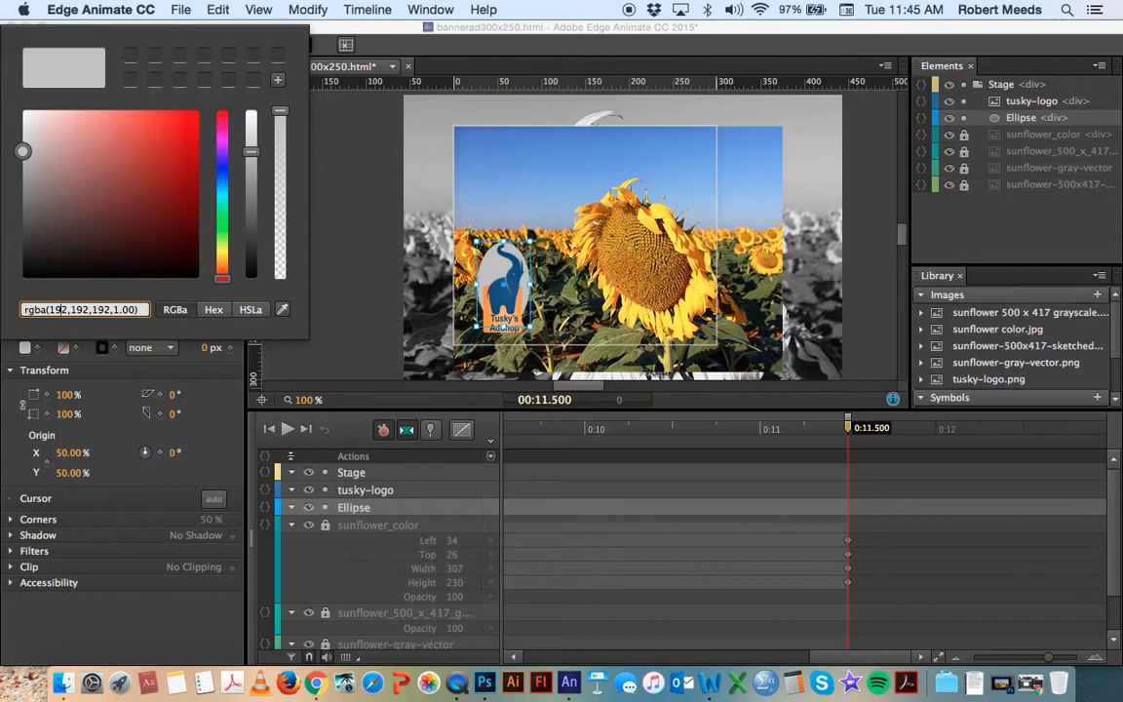
{"action": "key", "text": "BackSpace"}
{"action": "key", "text": "BackSpace"}
{"action": "key", "text": "BackSpace"}
{"action": "type", "text": "22"}
{"action": "key", "text": "BackSpace"}
{"action": "type", "text": "55"}
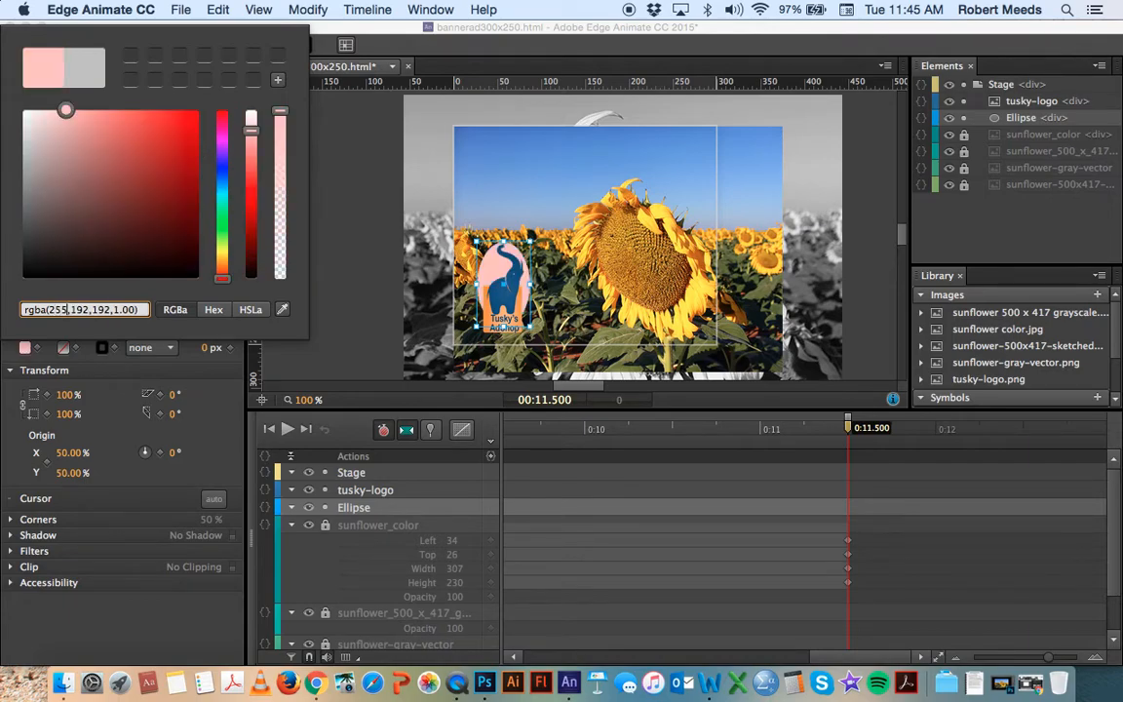
{"action": "key", "text": "BackSpace"}
{"action": "key", "text": "BackSpace"}
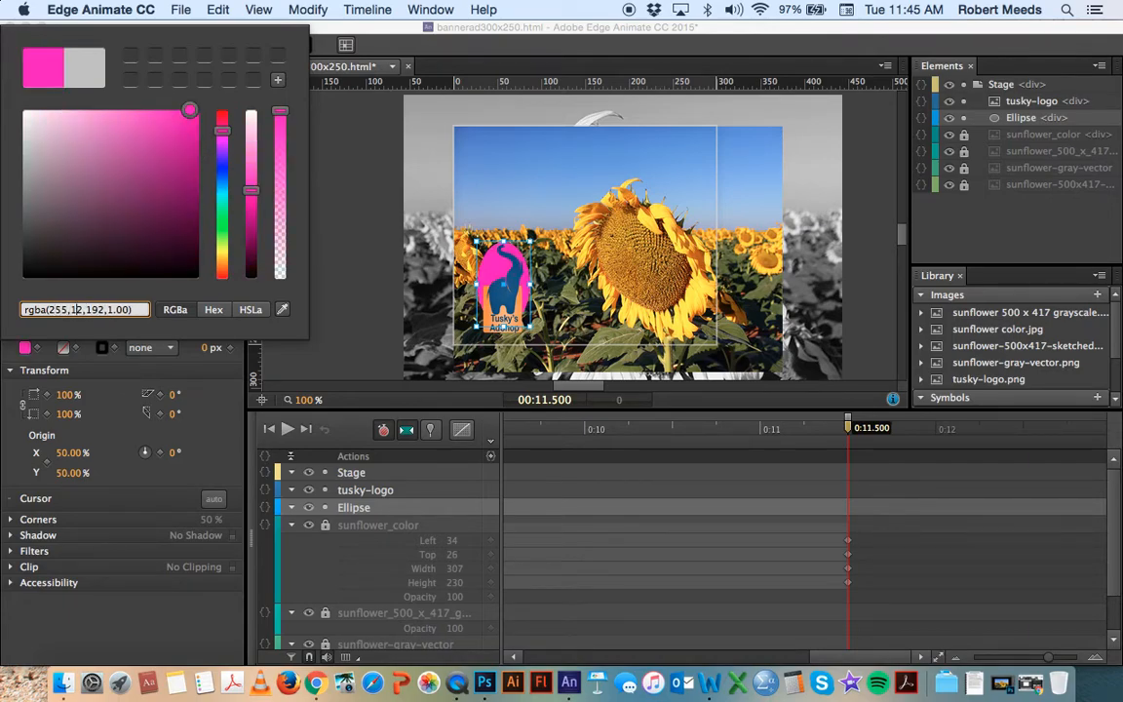
{"action": "type", "text": "55"}
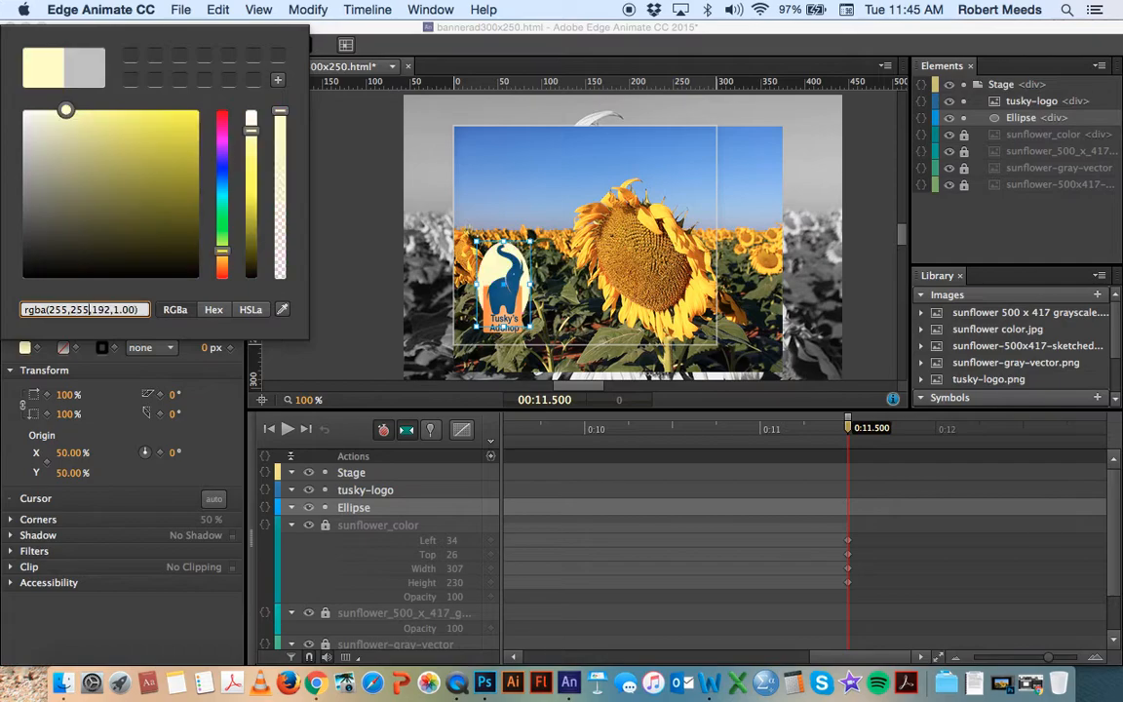
{"action": "key", "text": "BackSpace"}
{"action": "key", "text": "BackSpace"}
{"action": "key", "text": "BackSpace"}
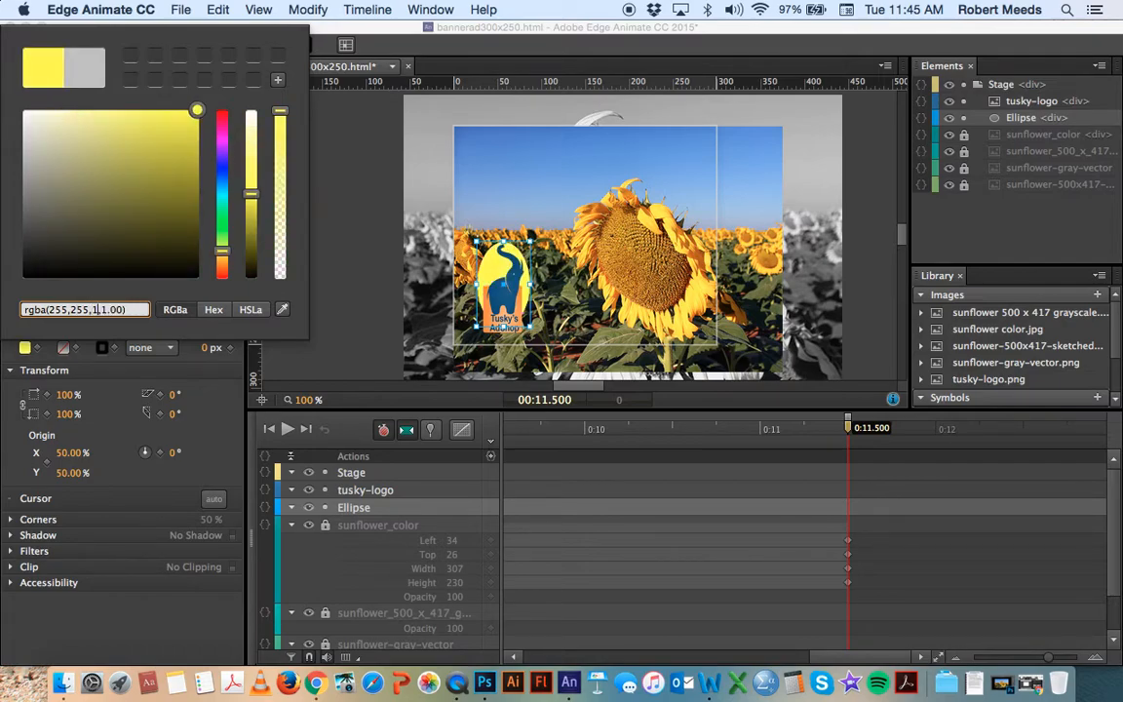
{"action": "type", "text": "255"}
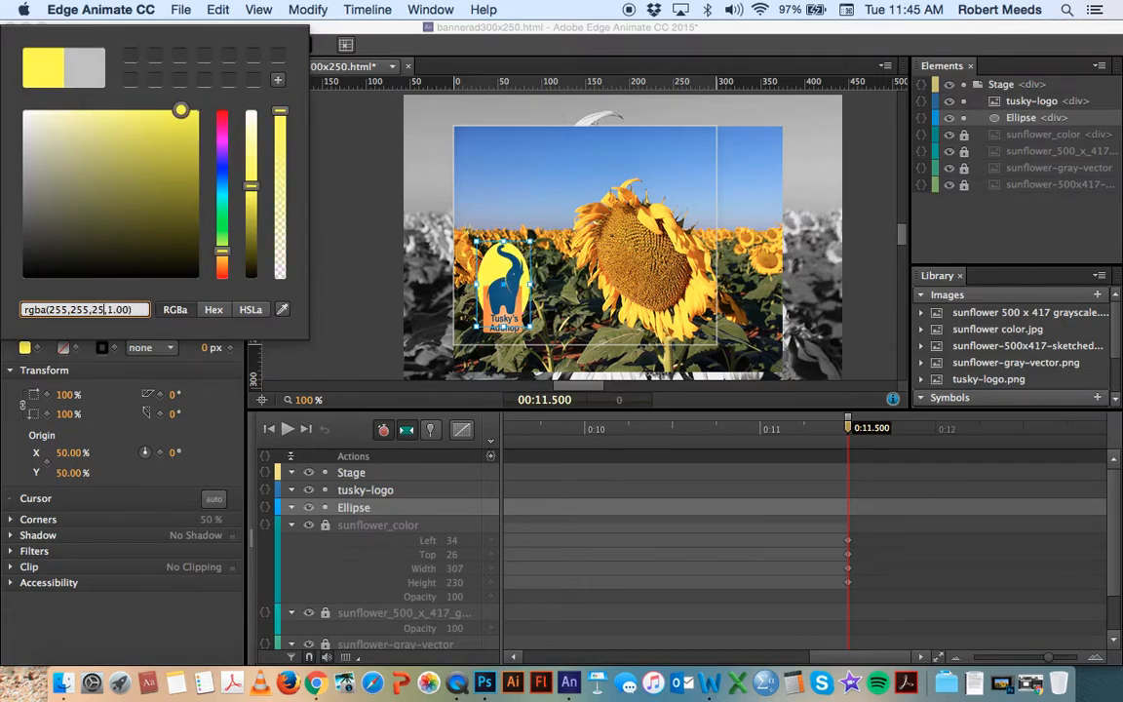
{"action": "key", "text": "Return"}
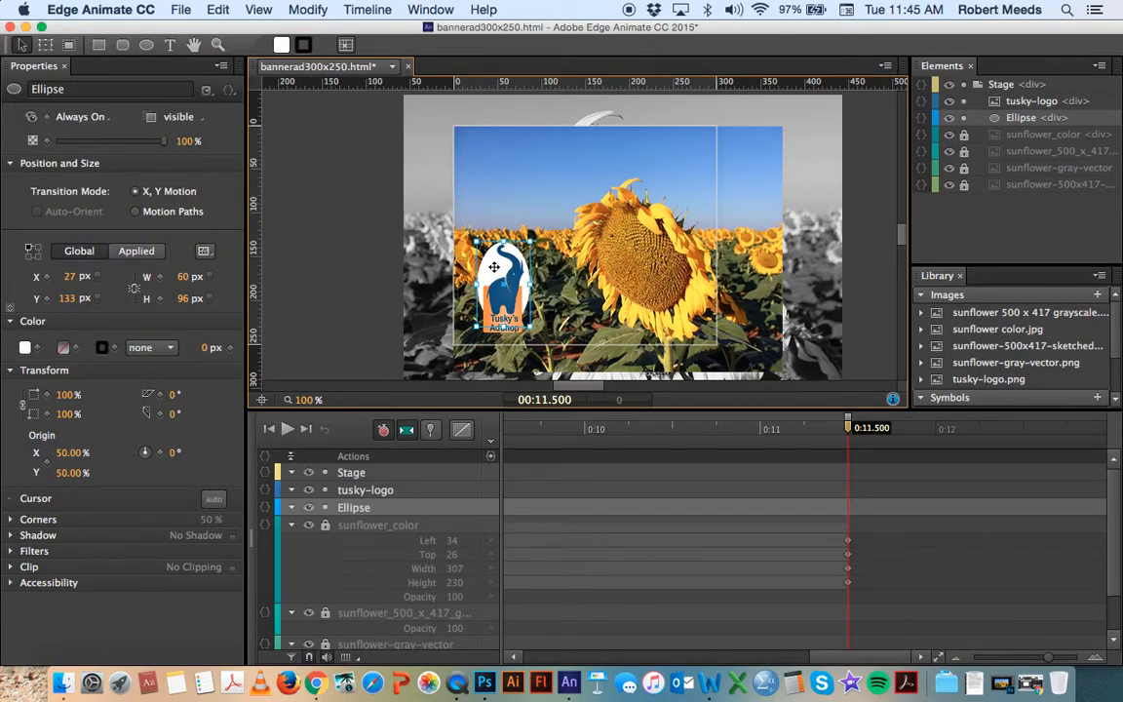
Lower the ellipse's opacity to about 67%
{"action": "left_click_drag", "start_coordinate": [161, 146], "coordinate": [136, 145]}
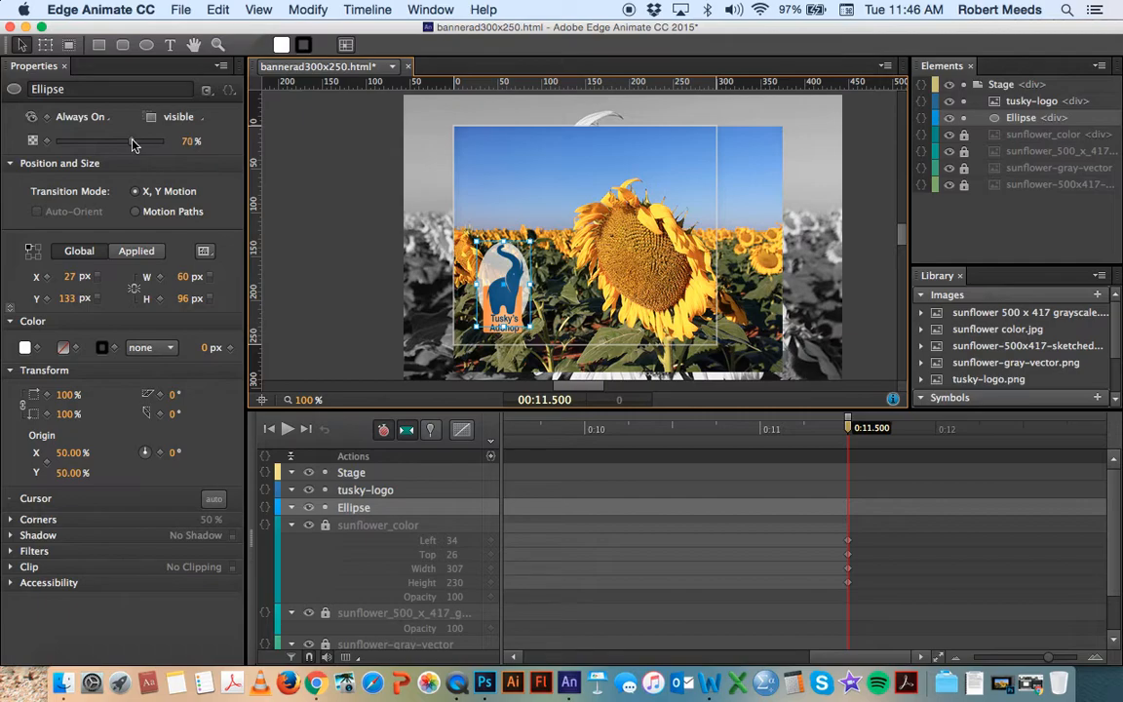
{"action": "left_click_drag", "start_coordinate": [132, 145], "coordinate": [129, 145]}
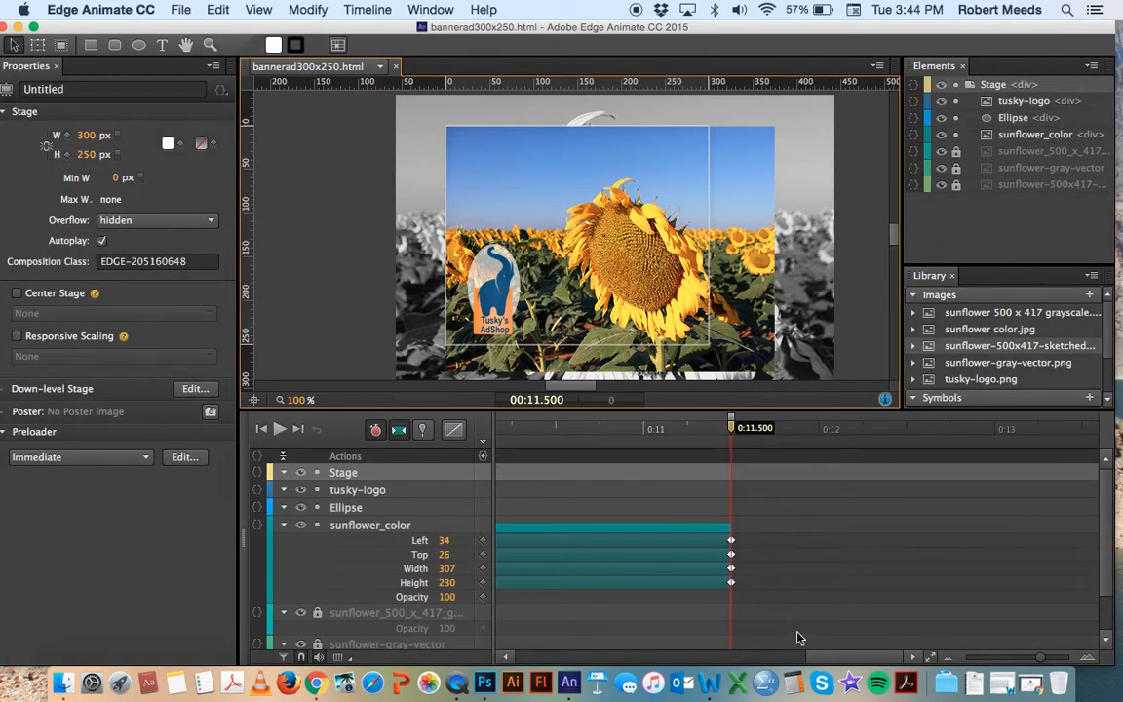
Fade in the tusky-logo from 0% opacity at 0:11.5 to 100% at 0:13.5, using the timeline pin
{"action": "left_click", "coordinate": [358, 495]}
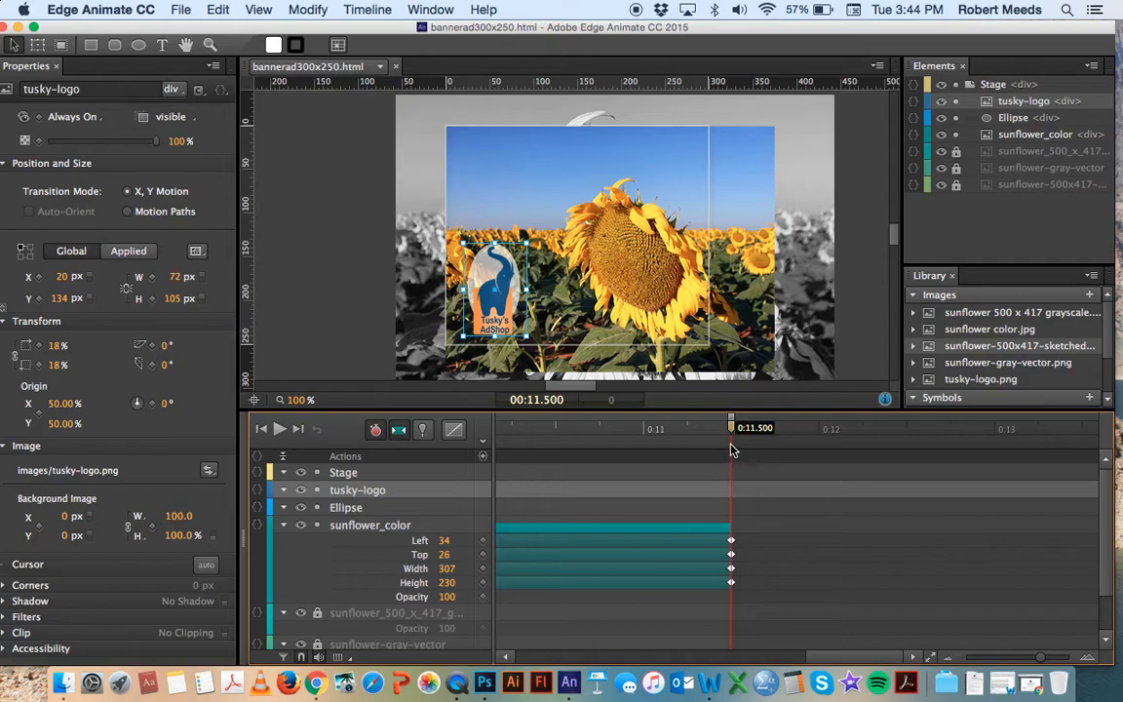
{"action": "left_click_drag", "start_coordinate": [732, 435], "coordinate": [1083, 435]}
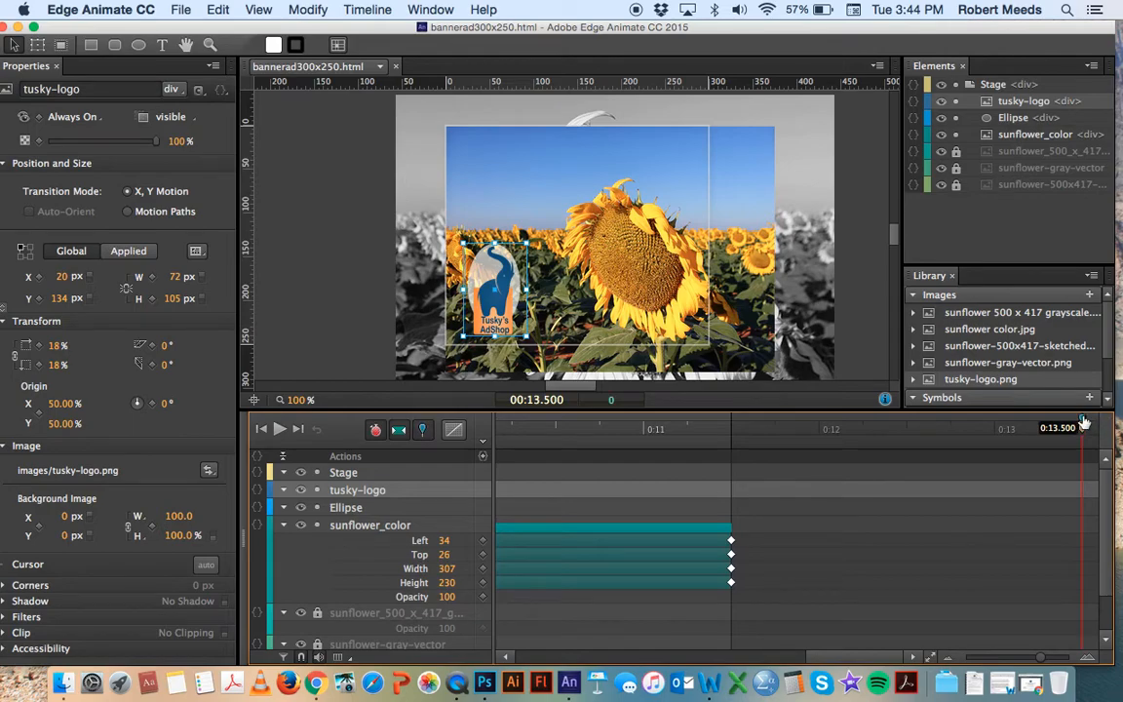
{"action": "left_click_drag", "start_coordinate": [1082, 430], "coordinate": [732, 442]}
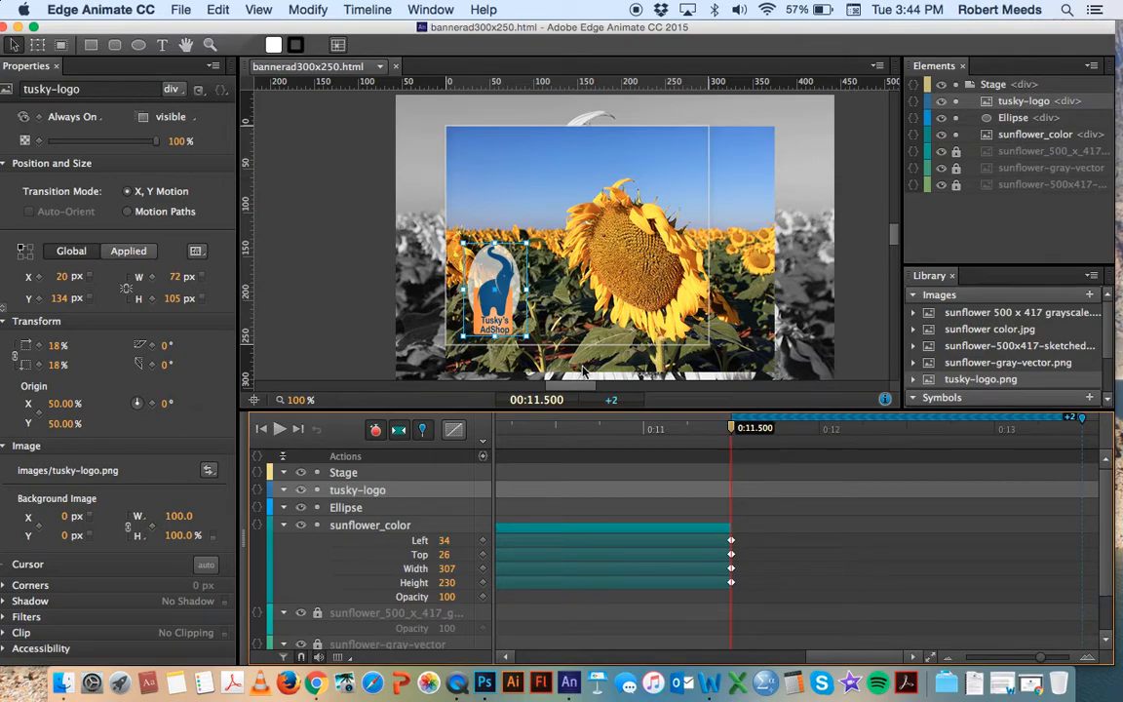
{"action": "left_click_drag", "start_coordinate": [156, 142], "coordinate": [27, 140]}
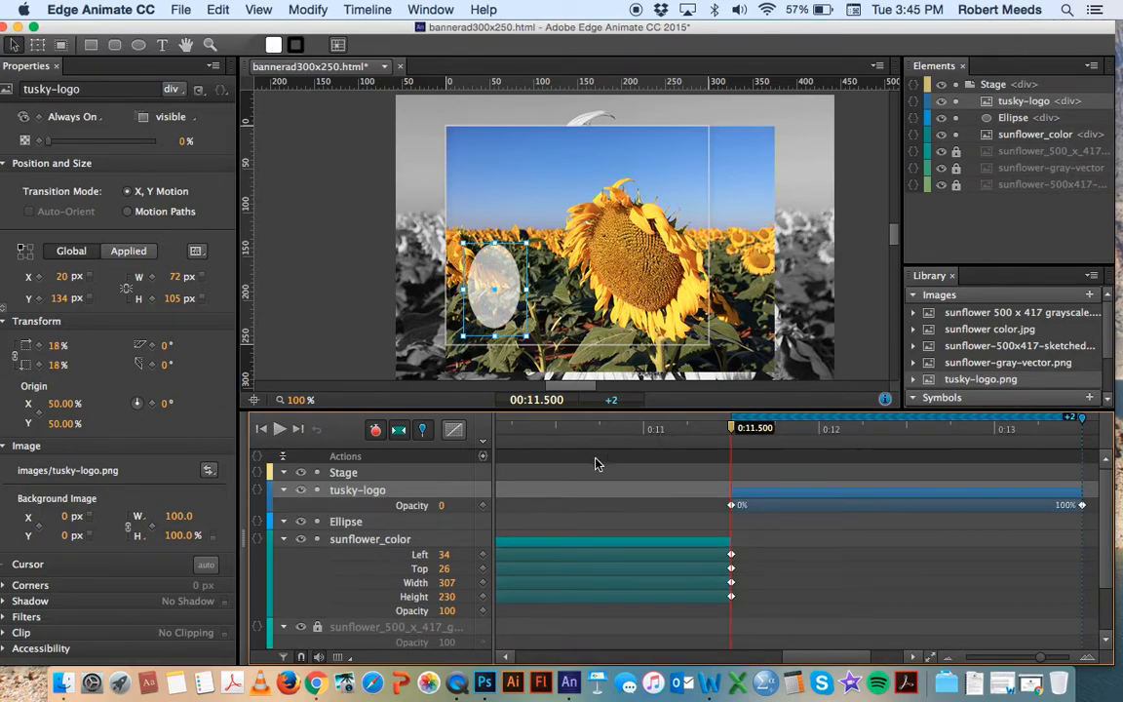
{"action": "left_click", "coordinate": [807, 547]}
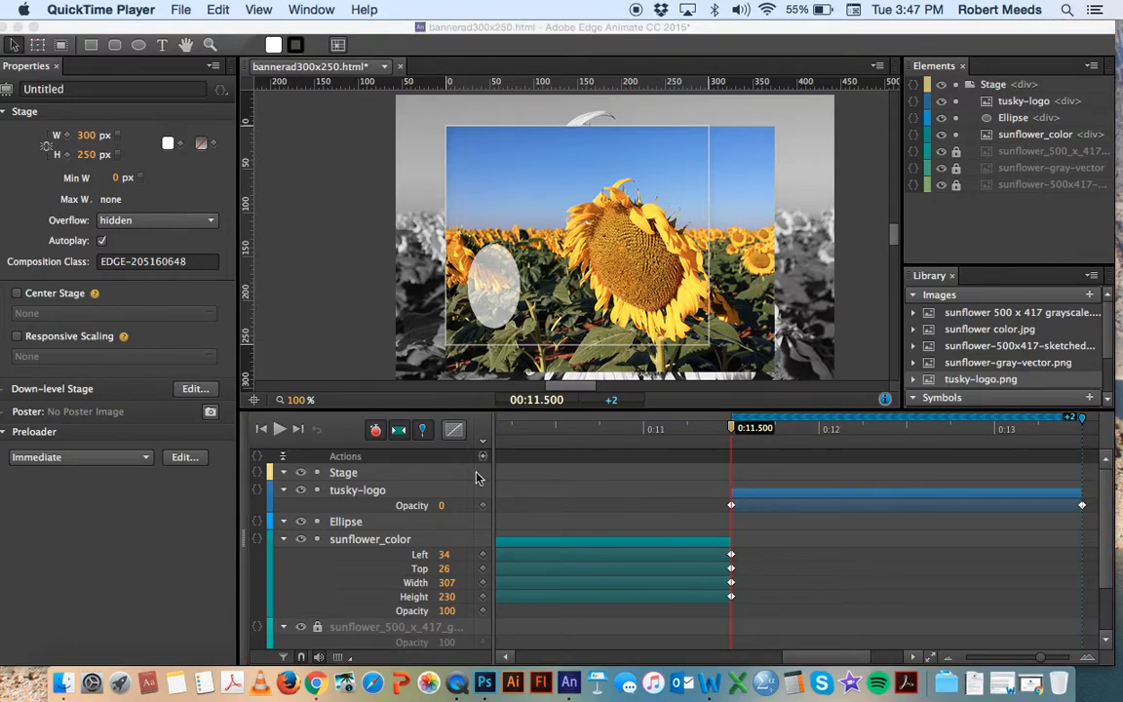
Fade in the ellipse from 0% opacity at 0:11.5 to 67% at 0:13.5, matching the logo's transition
{"action": "left_click", "coordinate": [317, 497]}
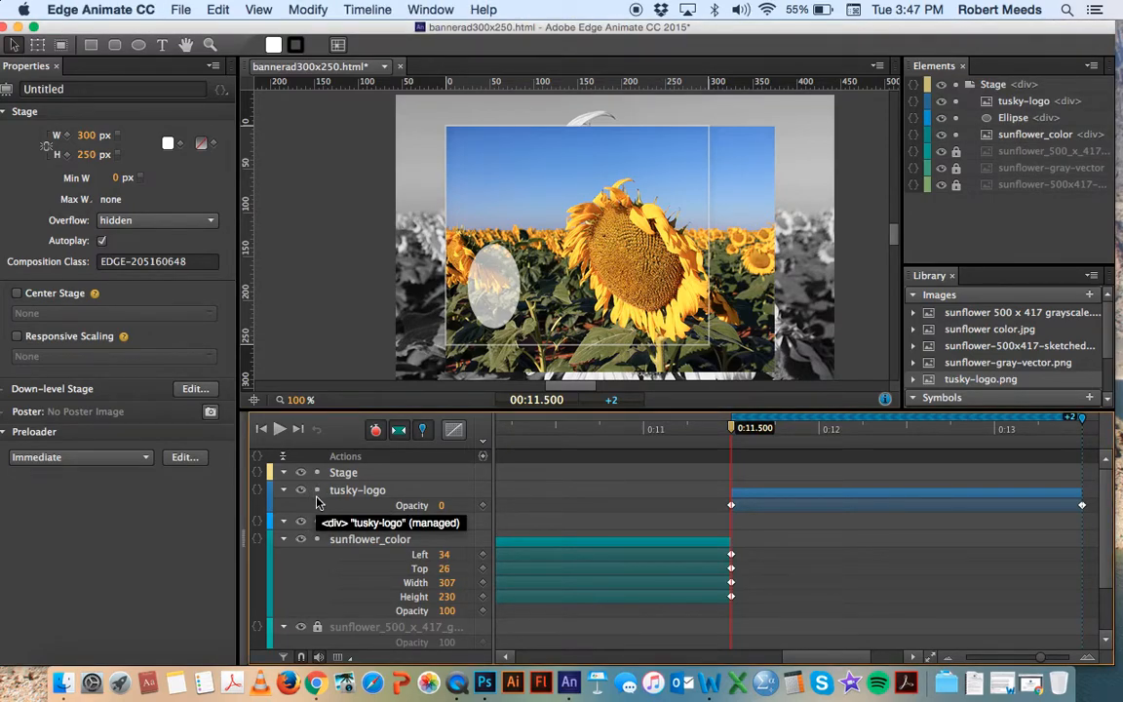
{"action": "left_click", "coordinate": [368, 523]}
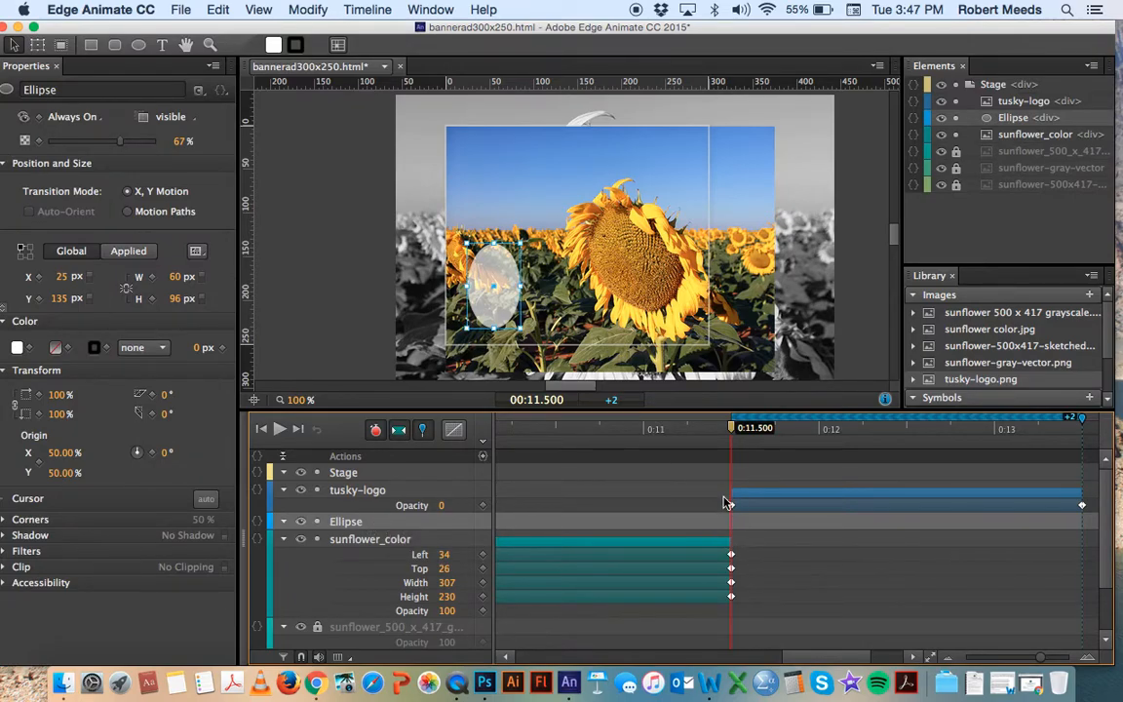
{"action": "left_click_drag", "start_coordinate": [733, 432], "coordinate": [1079, 443]}
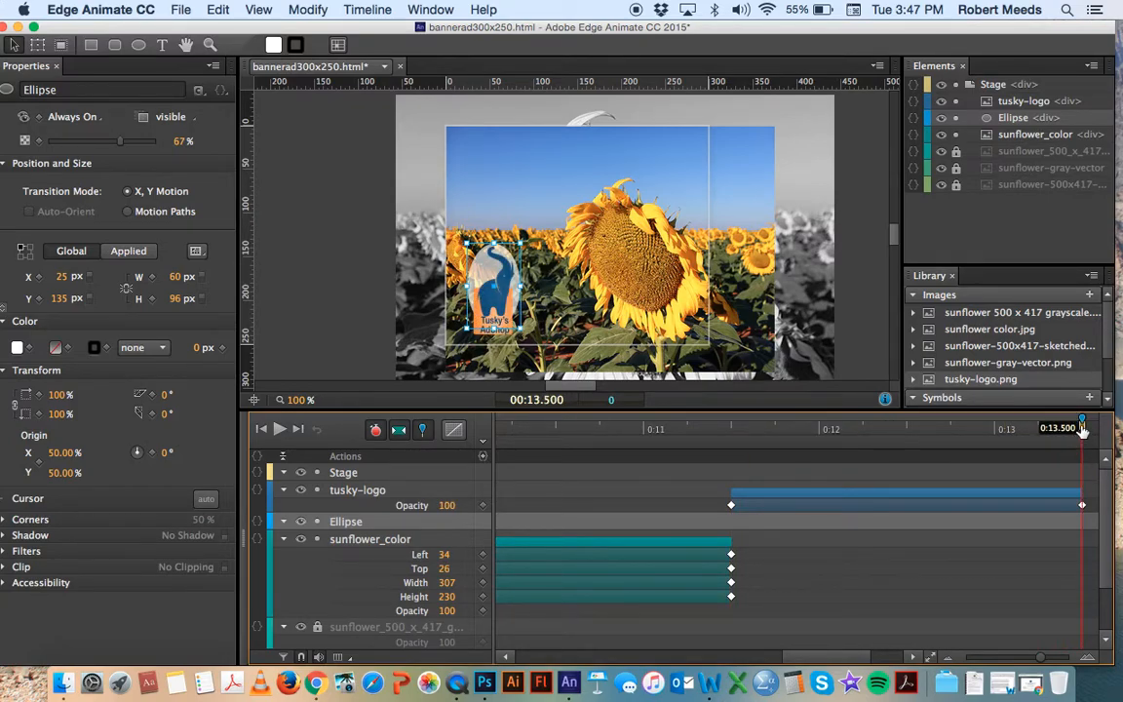
{"action": "double_click", "coordinate": [1082, 424]}
{"action": "double_click", "coordinate": [1082, 424]}
{"action": "left_click_drag", "start_coordinate": [1082, 433], "coordinate": [733, 457]}
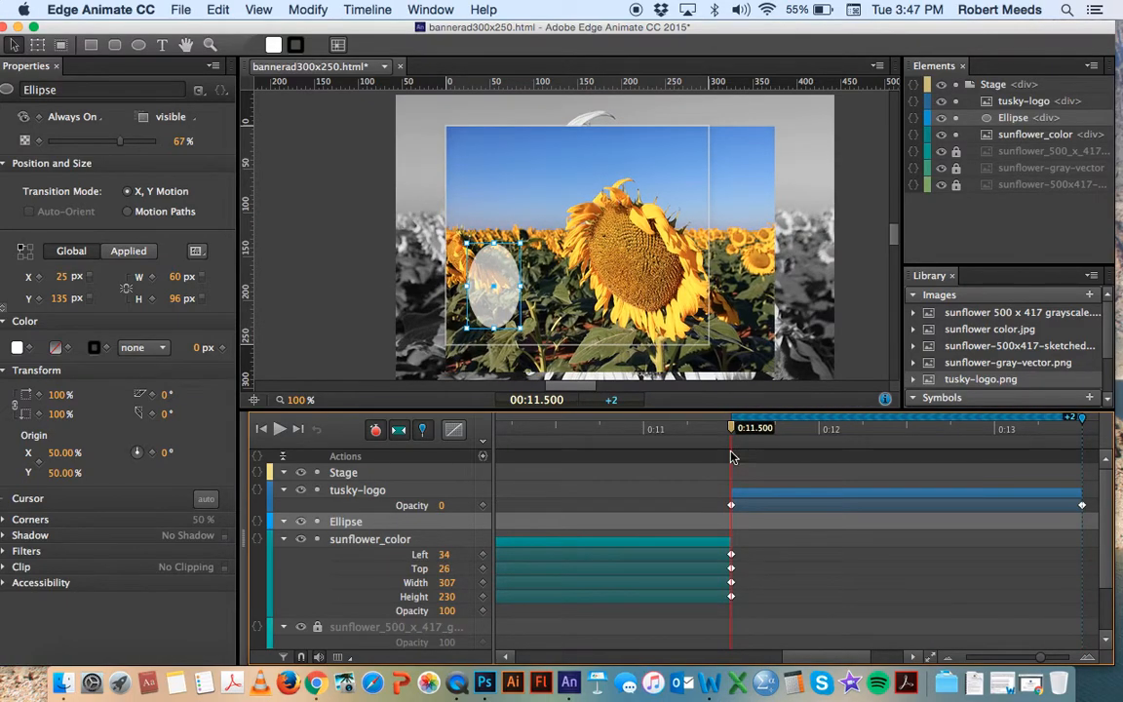
{"action": "left_click_drag", "start_coordinate": [117, 140], "coordinate": [44, 141]}
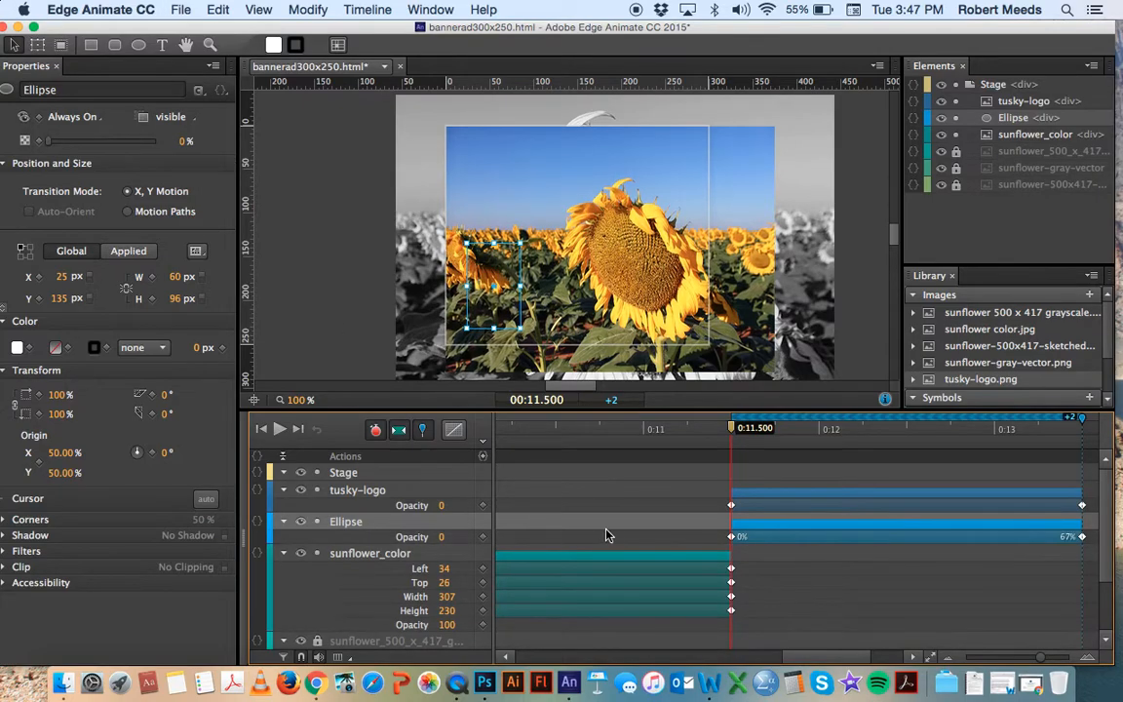
{"action": "left_click", "coordinate": [819, 597]}
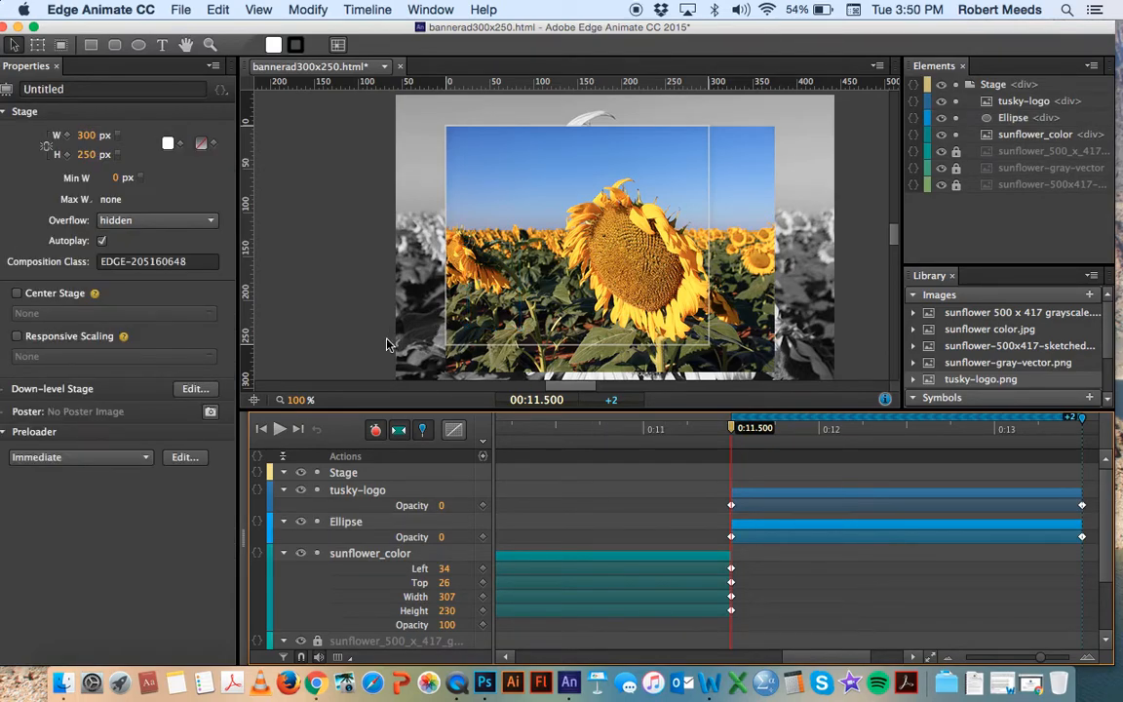
Play the whole animation from the beginning to check the logo and ellipse fade-in
{"action": "left_click", "coordinate": [262, 431]}
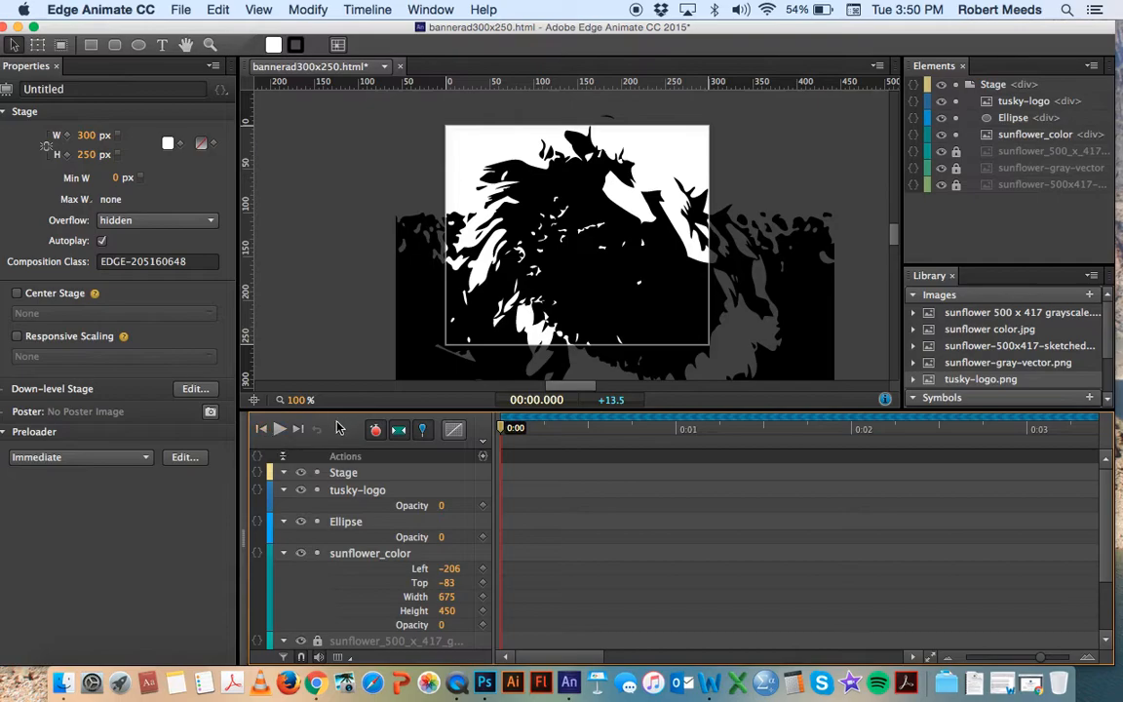
{"action": "left_click", "coordinate": [279, 430]}
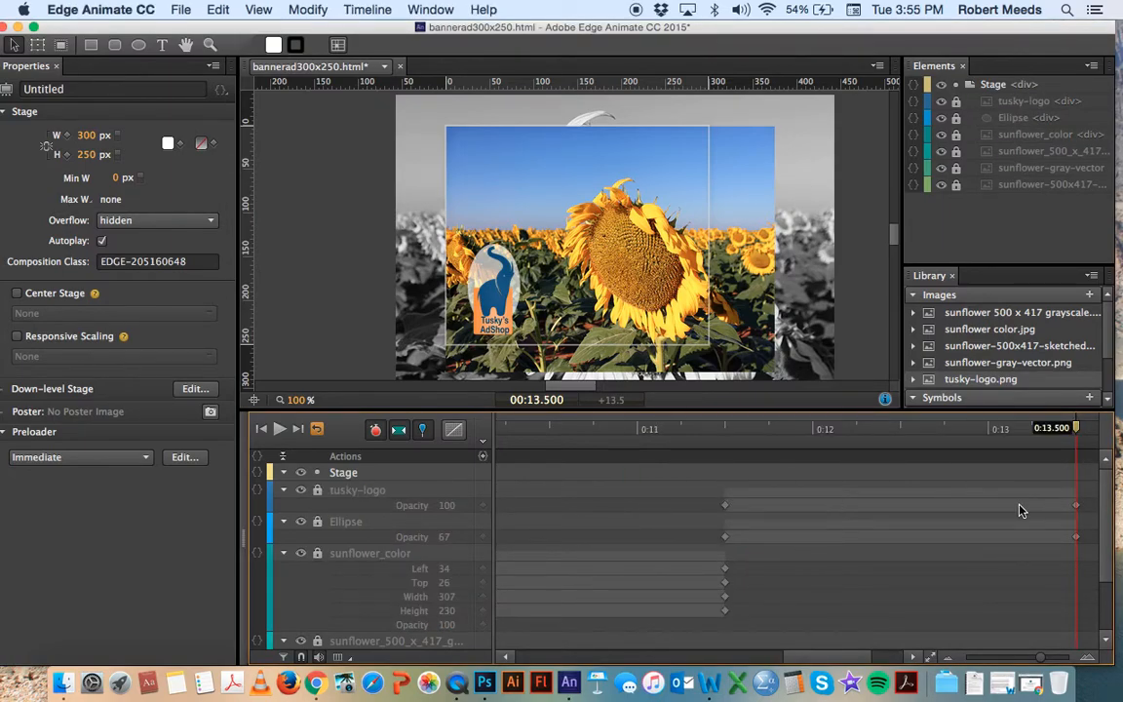
At 0:04 on the timeline, add the text "Creative strategy ..." in the upper part of the stage, at about X 31 px, Y 41 px
{"action": "left_click_drag", "start_coordinate": [1077, 433], "coordinate": [854, 429]}
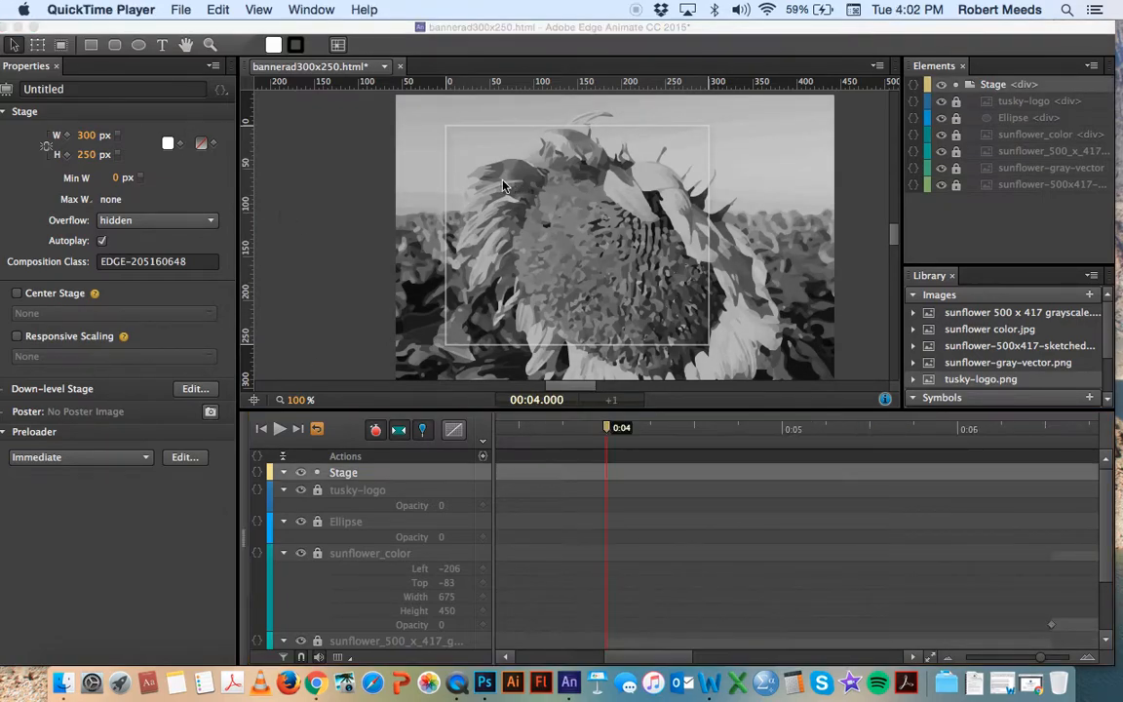
{"action": "left_click", "coordinate": [584, 178]}
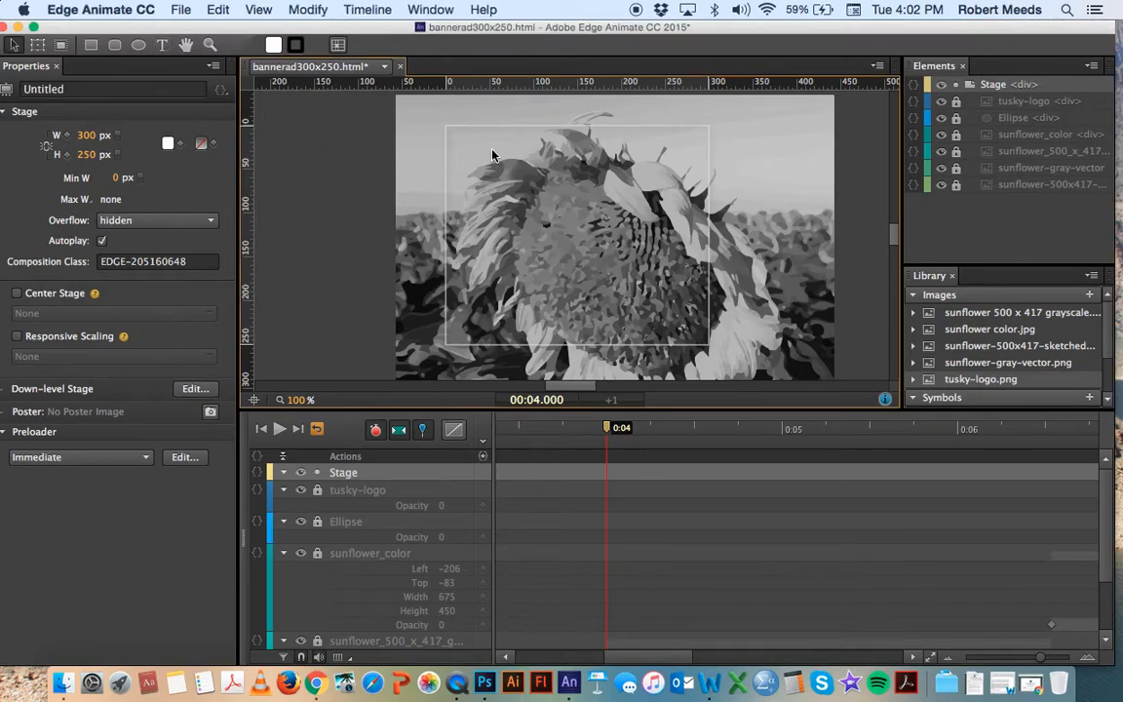
{"action": "left_click", "coordinate": [160, 45]}
{"action": "left_click", "coordinate": [474, 167]}
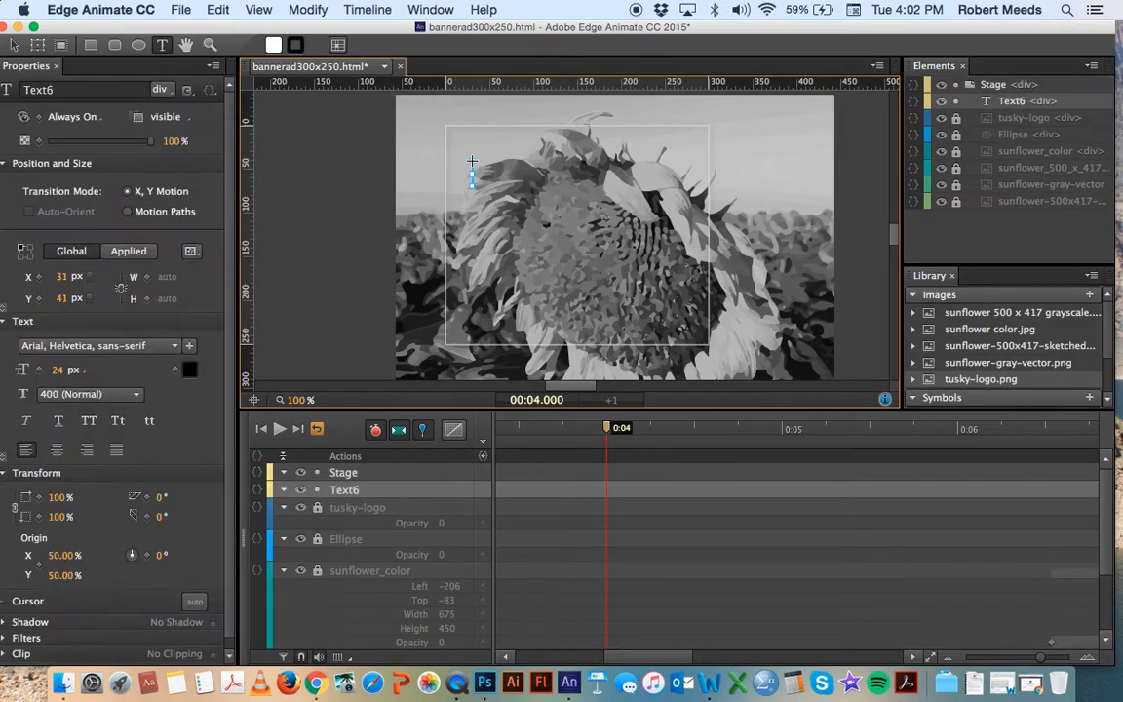
{"action": "type", "text": "Creative strategy"}
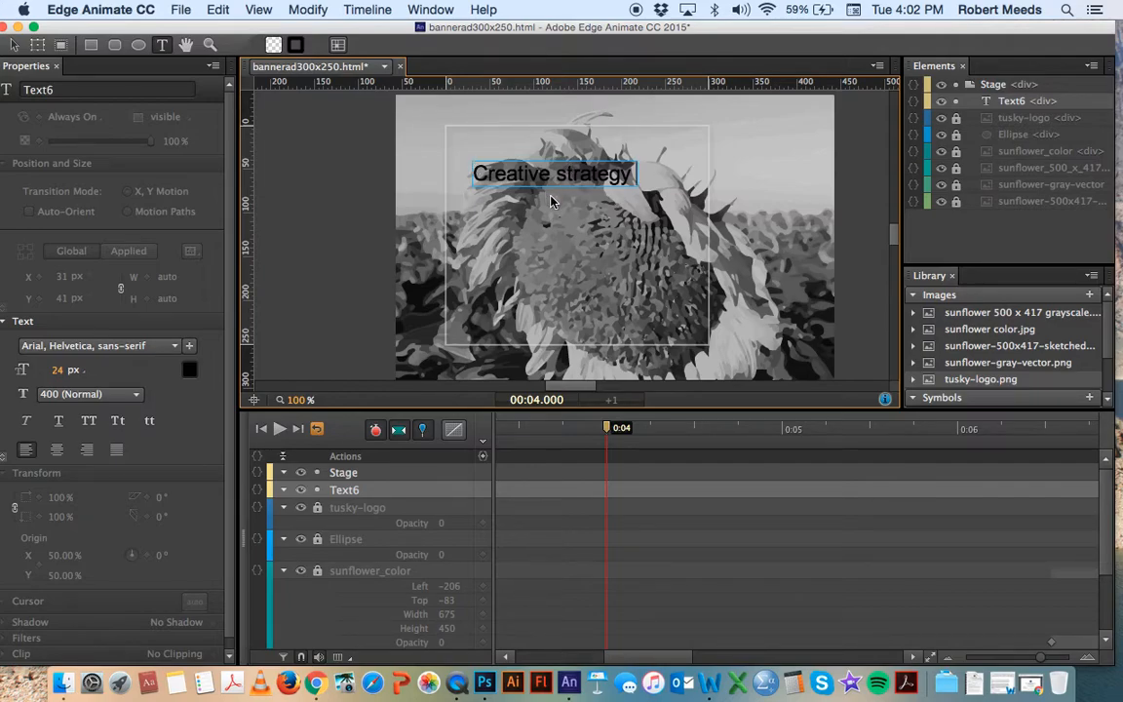
{"action": "type", "text": "..."}
Set the "Creative strategy ..." text to 18 px and move it to about X 25 px, Y 13 px
{"action": "mouse_move", "coordinate": [656, 176]}
{"action": "left_mouse_down"}
{"action": "mouse_move", "coordinate": [468, 175]}
{"action": "mouse_move", "coordinate": [650, 179]}
{"action": "left_mouse_up"}
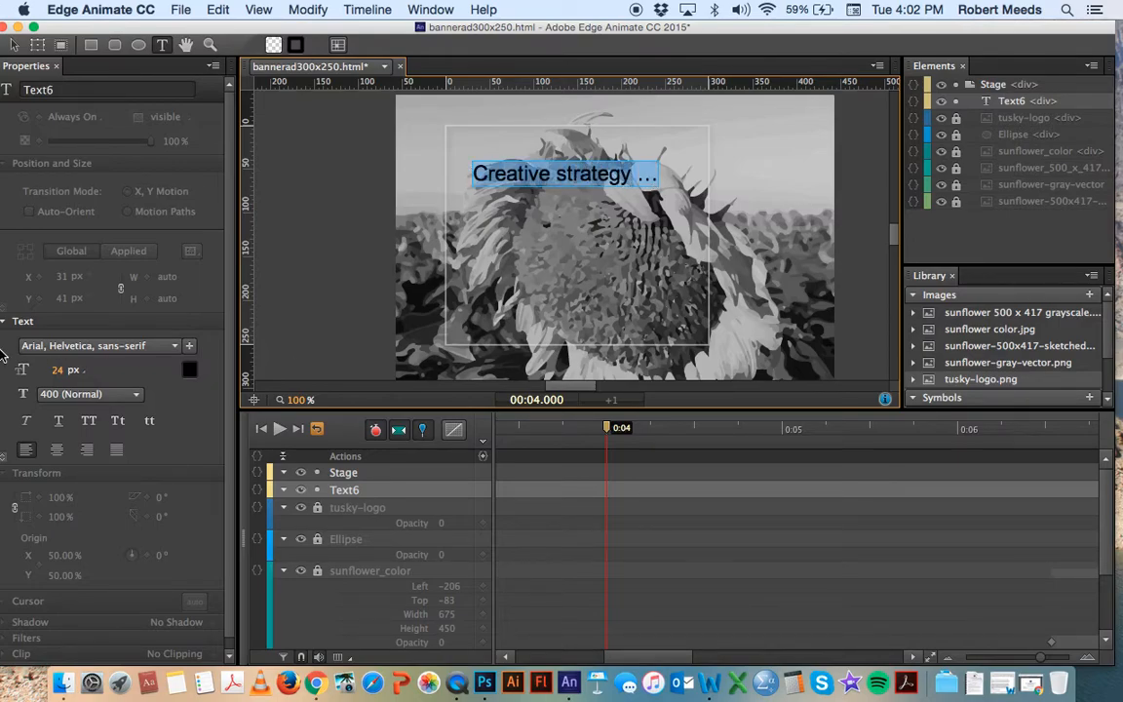
{"action": "left_click", "coordinate": [56, 370]}
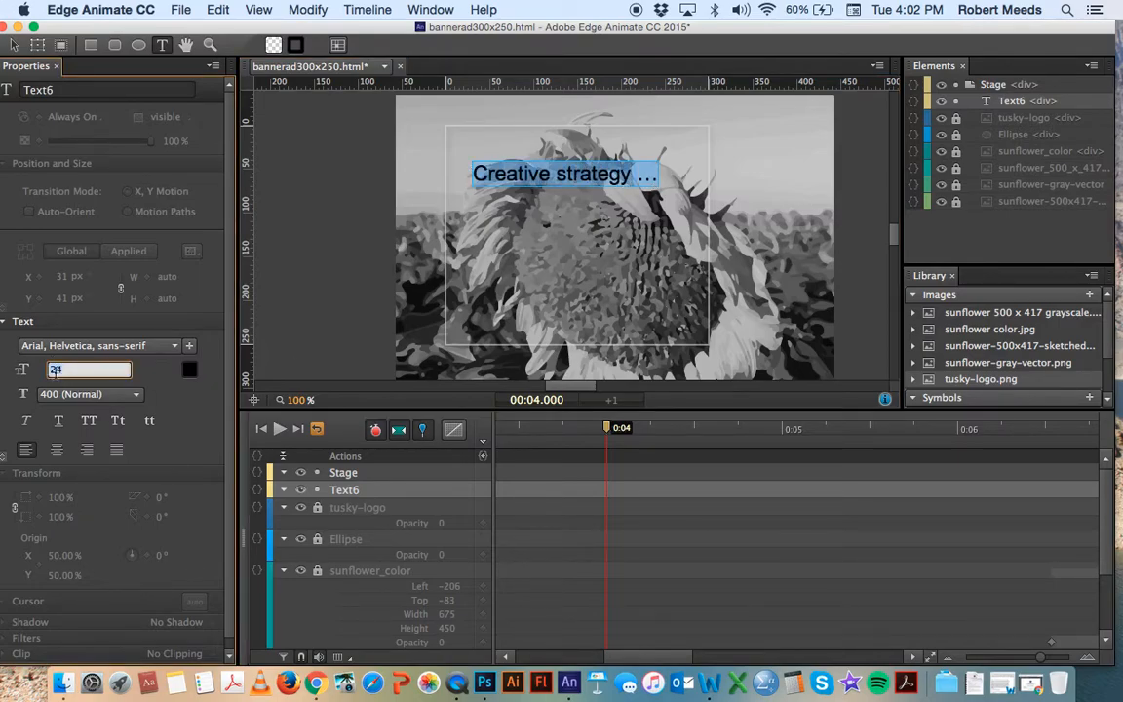
{"action": "key", "text": "Return"}
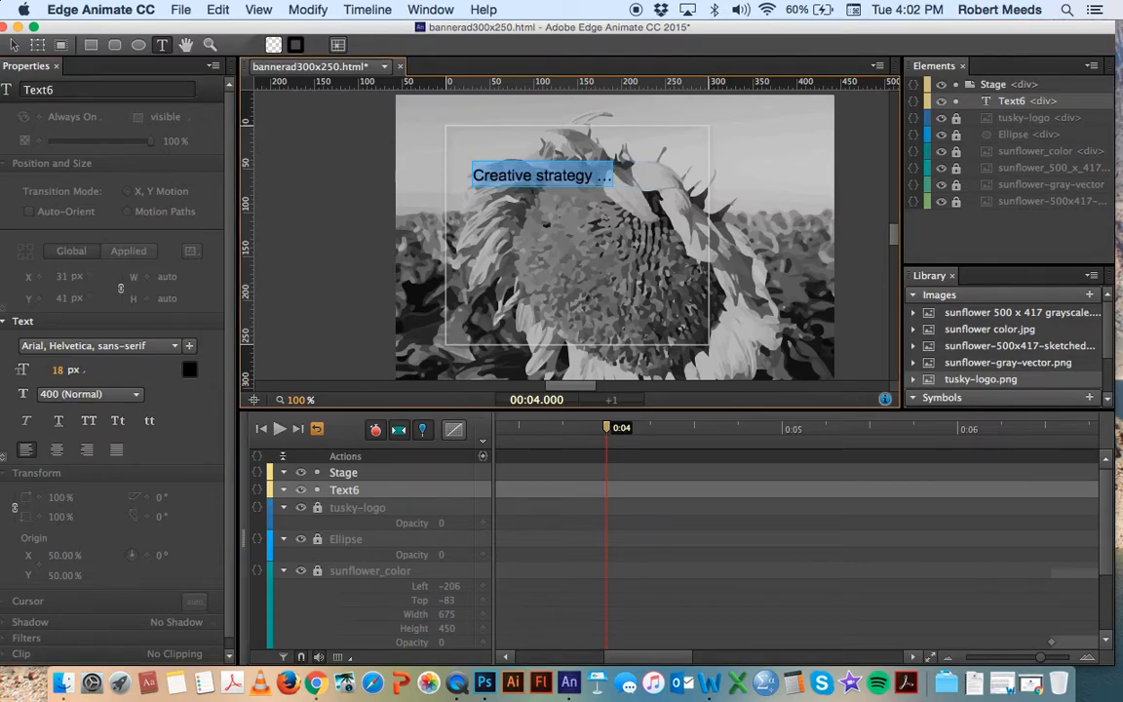
{"action": "key", "text": "Escape"}
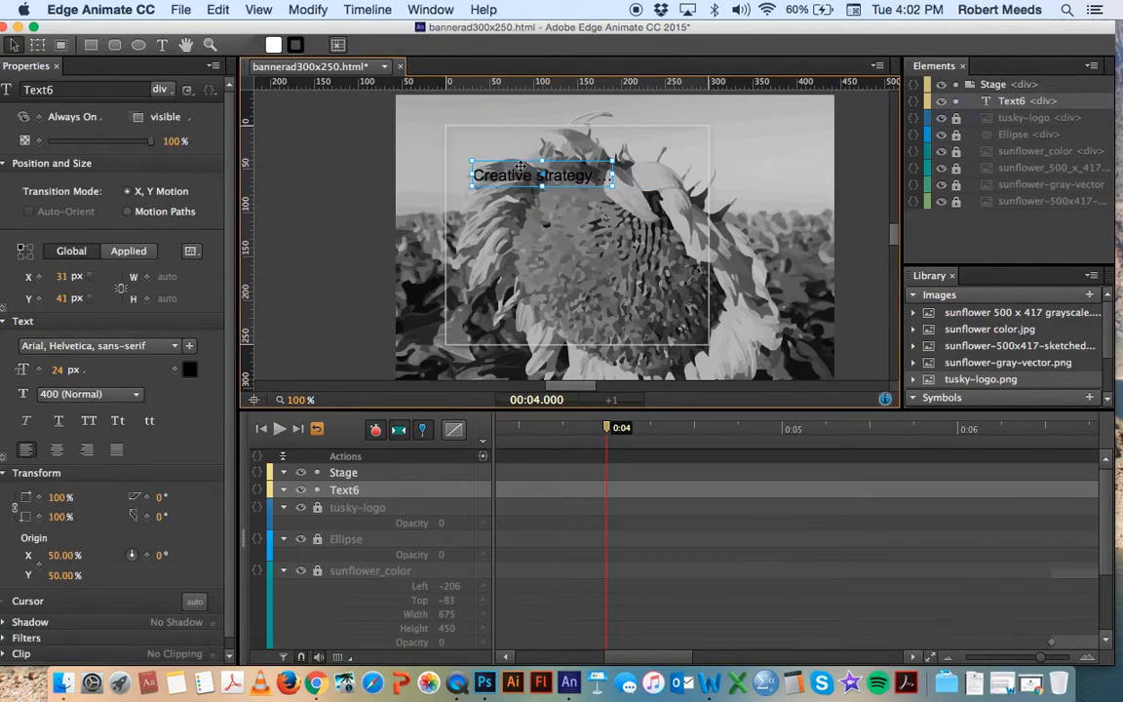
{"action": "left_click_drag", "start_coordinate": [522, 153], "coordinate": [516, 150]}
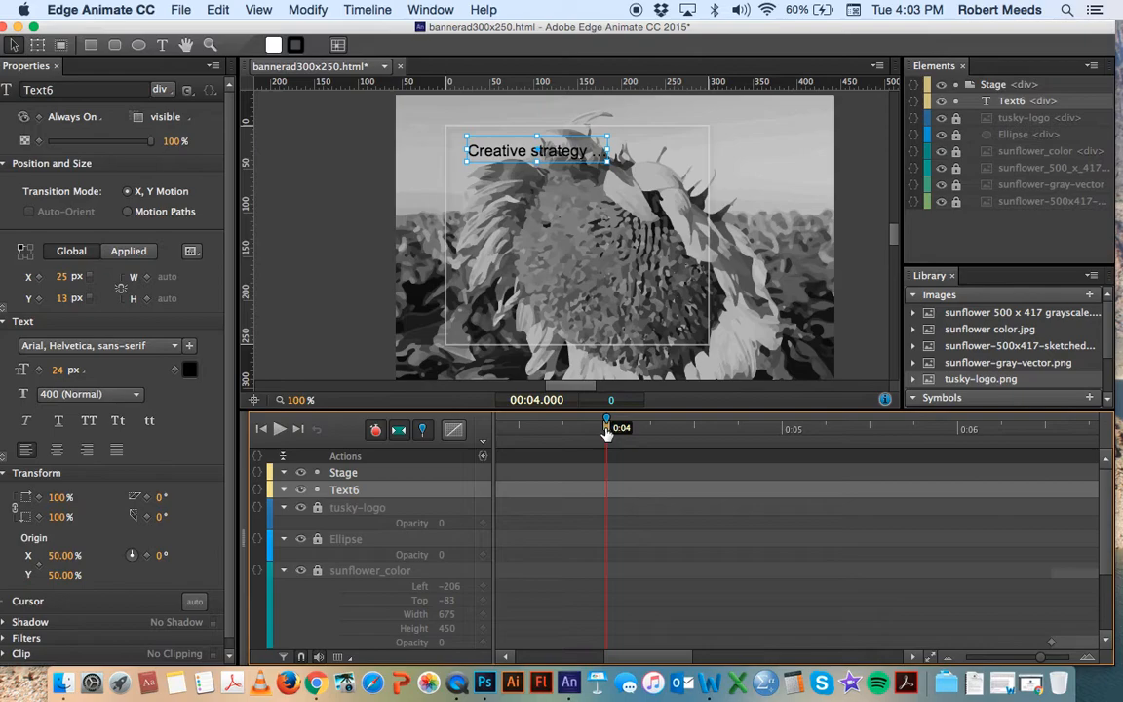
Fade in the "Creative strategy ..." text from 0% opacity at 0:03 to 100% at 0:04, using the timeline pin
{"action": "left_click_drag", "start_coordinate": [607, 431], "coordinate": [582, 433]}
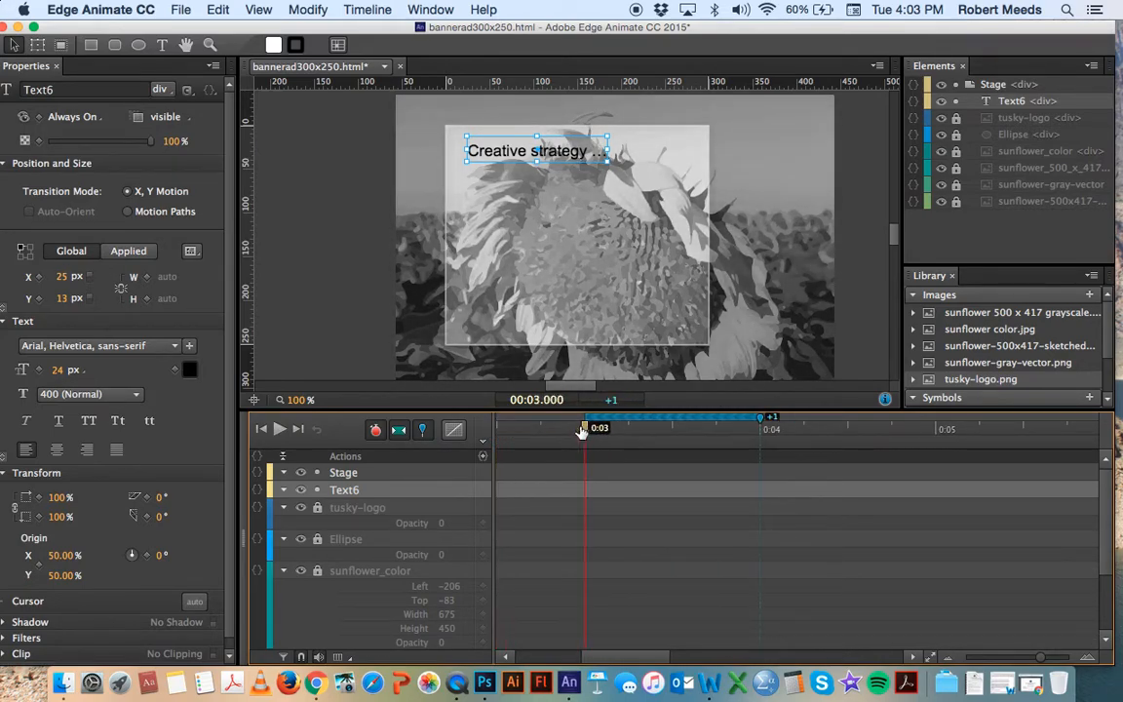
{"action": "left_click_drag", "start_coordinate": [151, 143], "coordinate": [42, 143]}
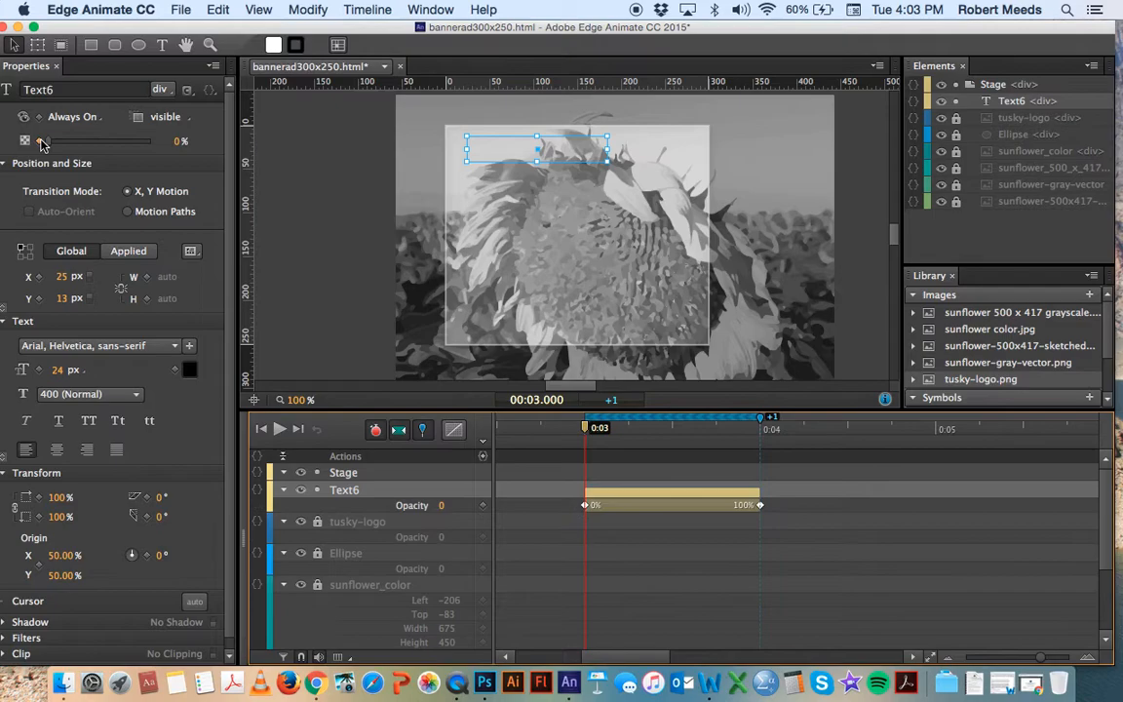
{"action": "left_click", "coordinate": [516, 230]}
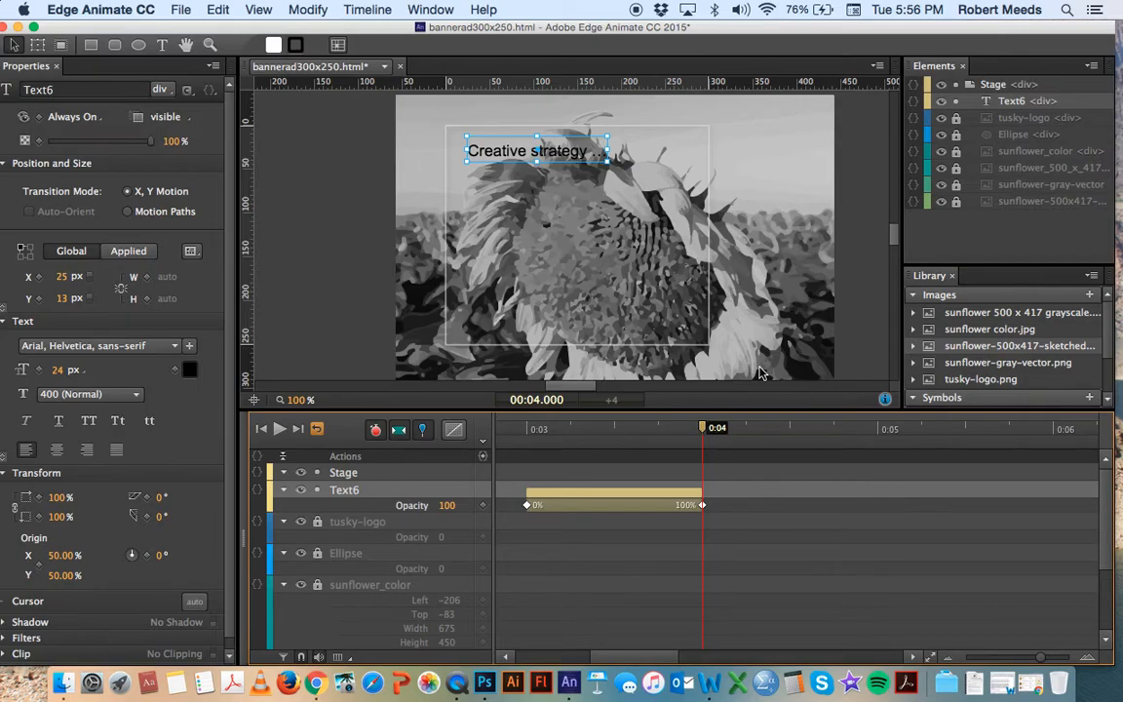
At 0:10.309 on the timeline, add the text "and executions." below "Creative strategy ...", at about X 30 px, Y 82 px
{"action": "left_click_drag", "start_coordinate": [704, 431], "coordinate": [1024, 443]}
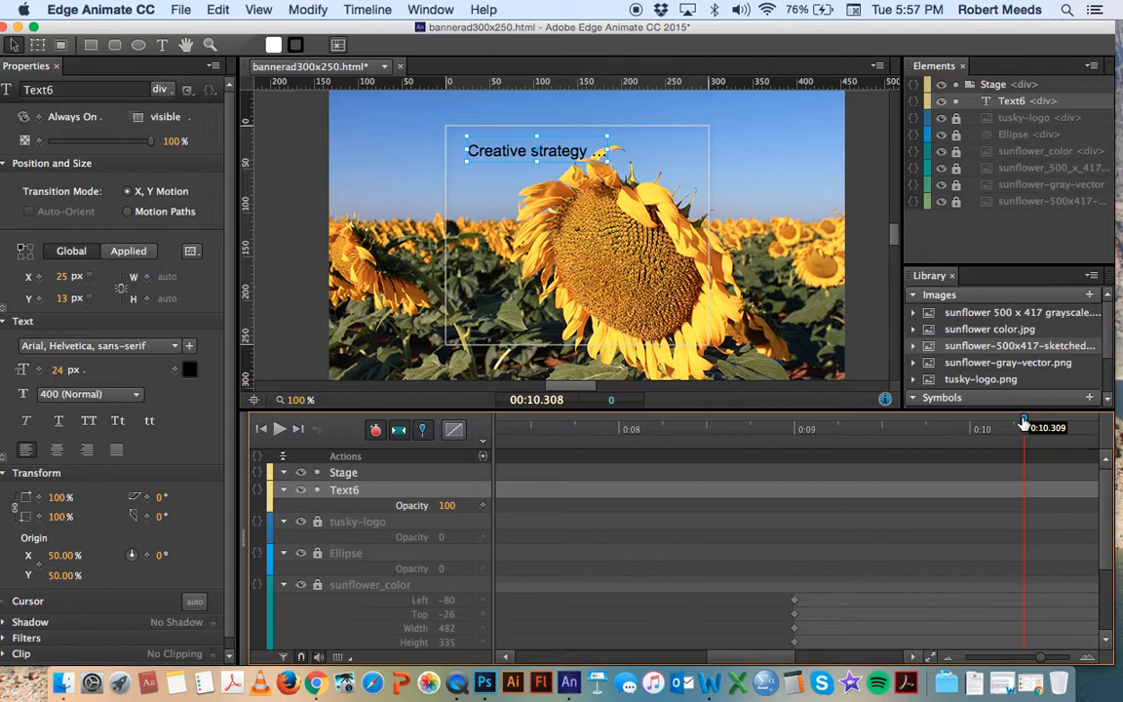
{"action": "left_click", "coordinate": [161, 46]}
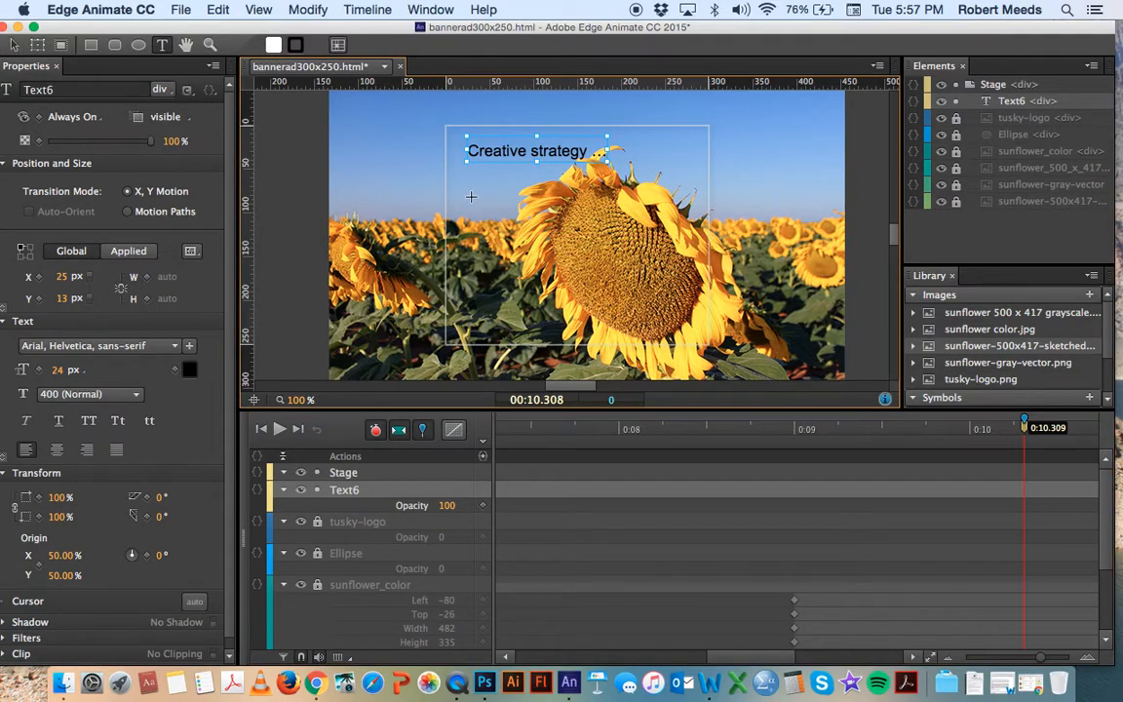
{"action": "left_click", "coordinate": [472, 196]}
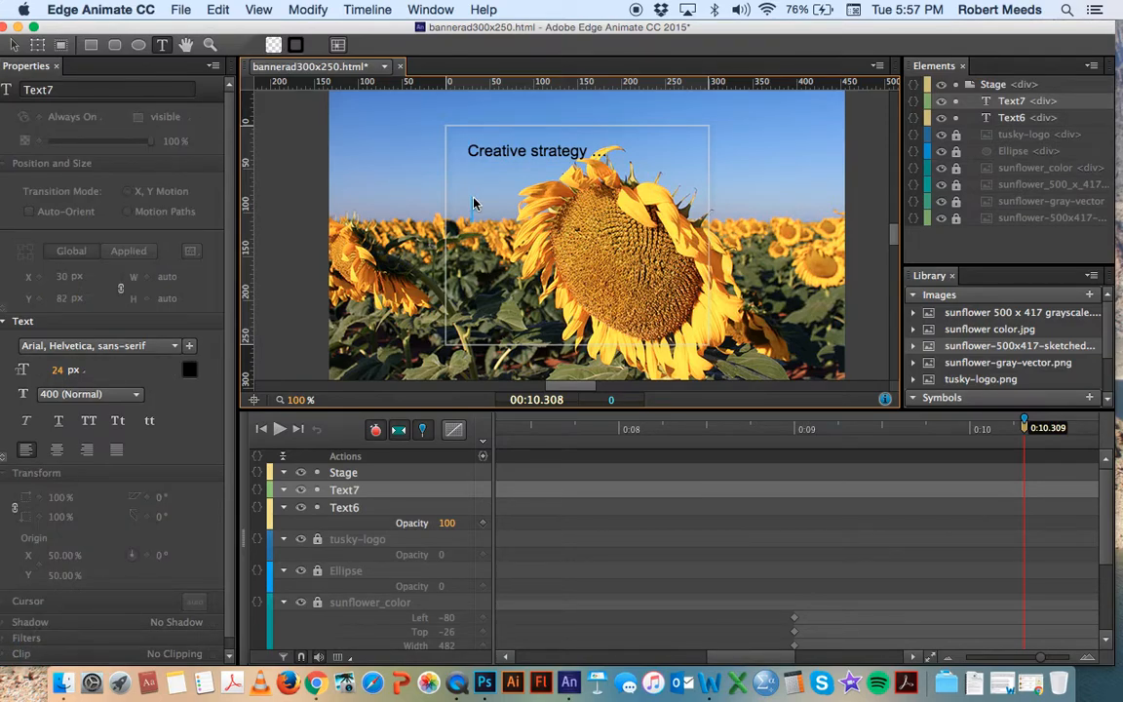
{"action": "type", "text": "and exe"}
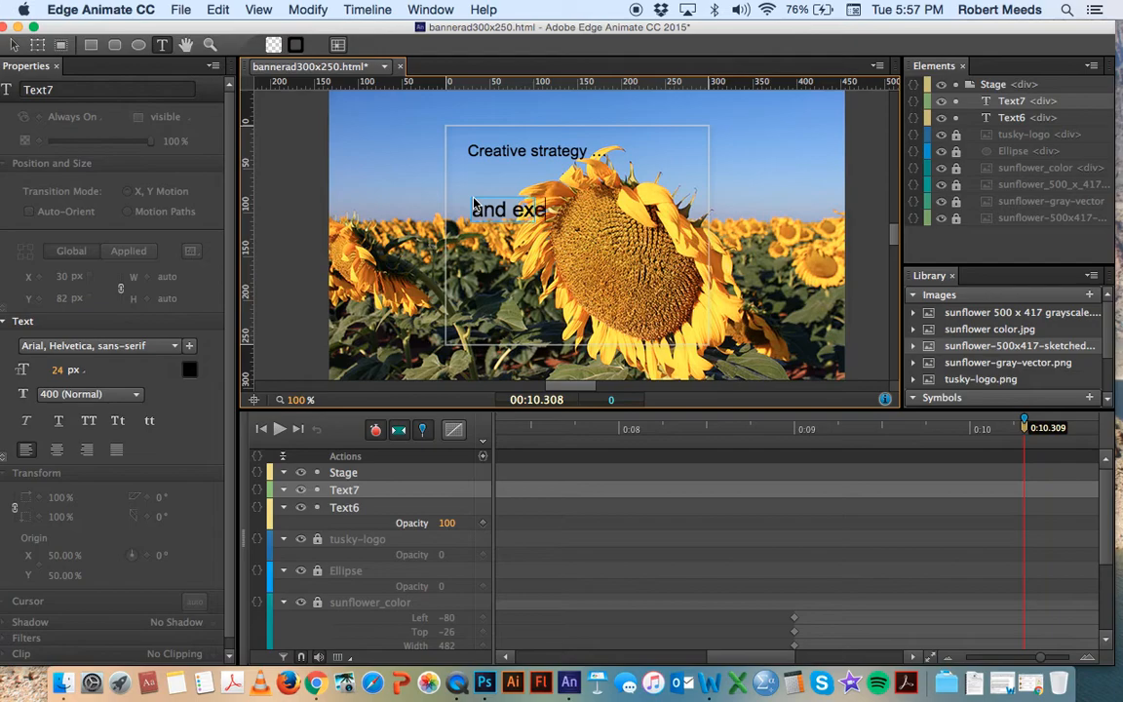
{"action": "type", "text": "cutions."}
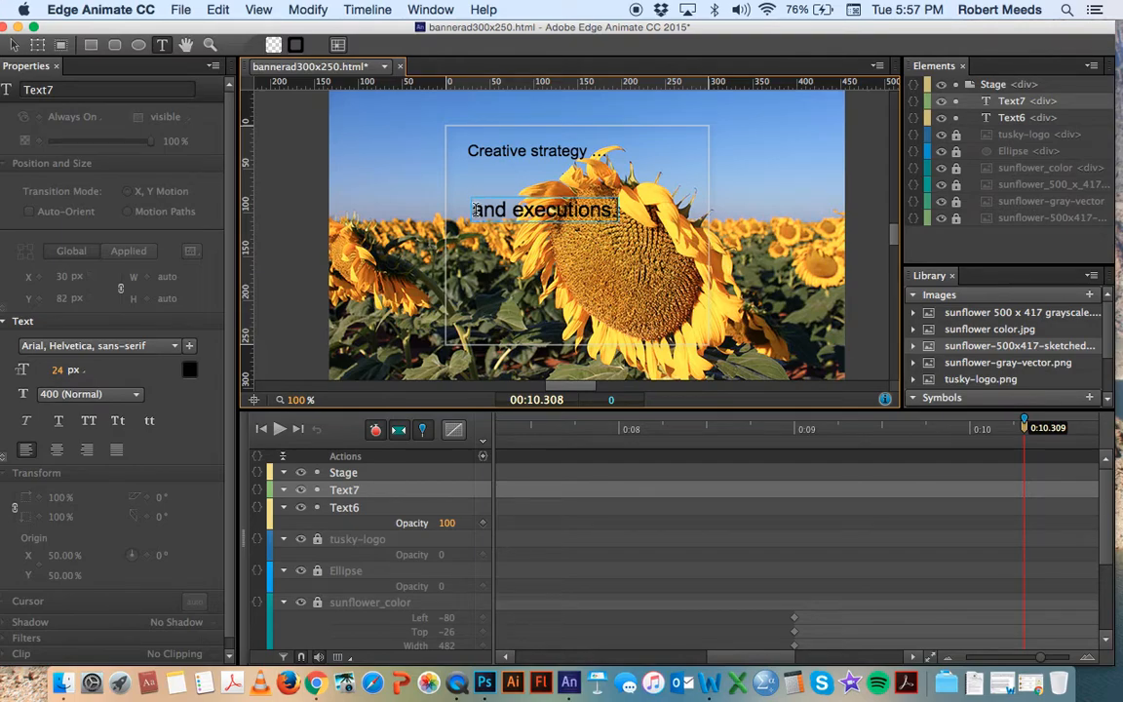
Italicise the whole "and executions." text and finish editing it
{"action": "left_click_drag", "start_coordinate": [475, 210], "coordinate": [625, 211]}
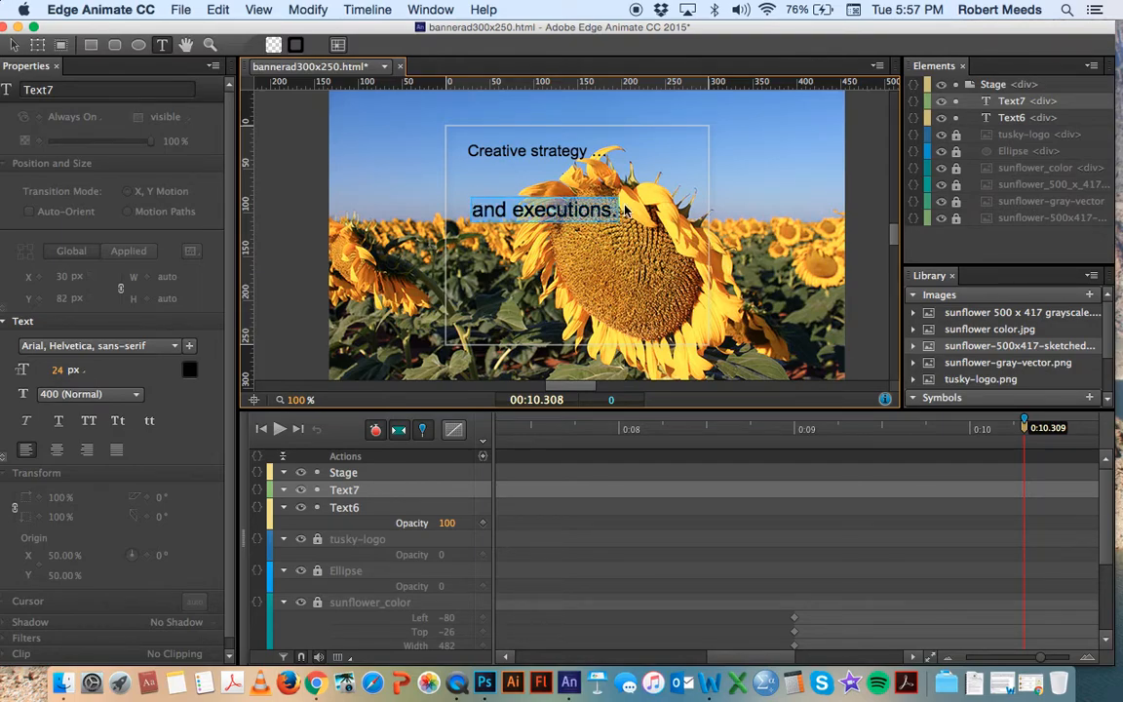
{"action": "left_click", "coordinate": [27, 423]}
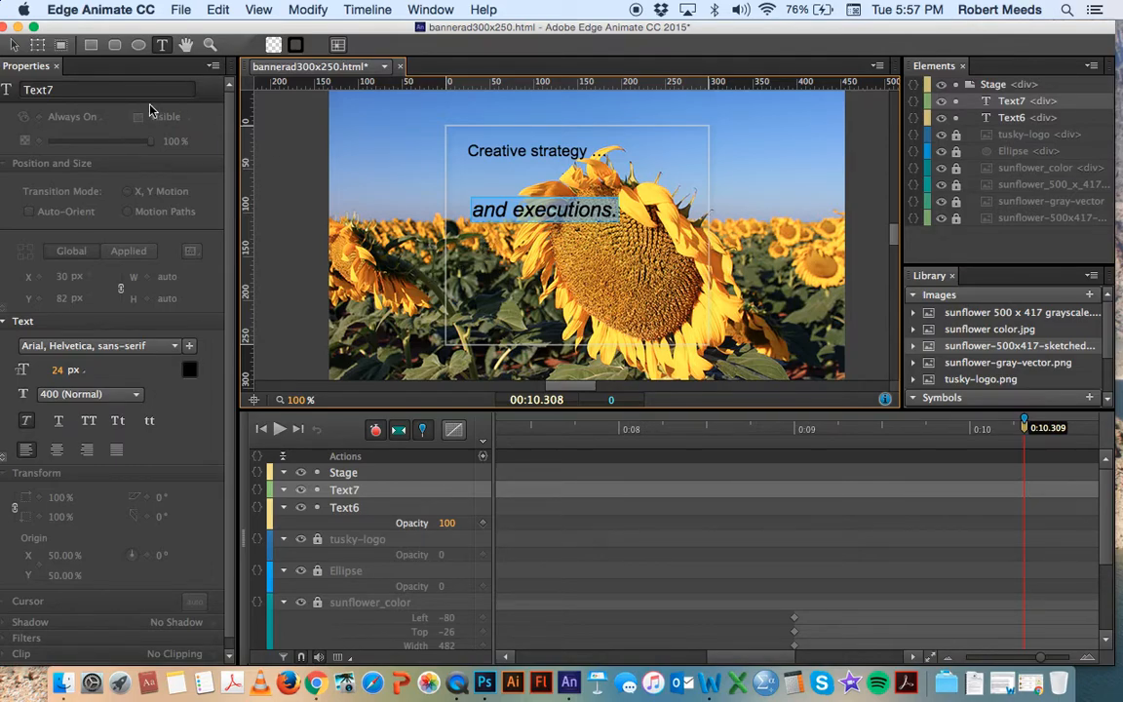
{"action": "left_click", "coordinate": [12, 46]}
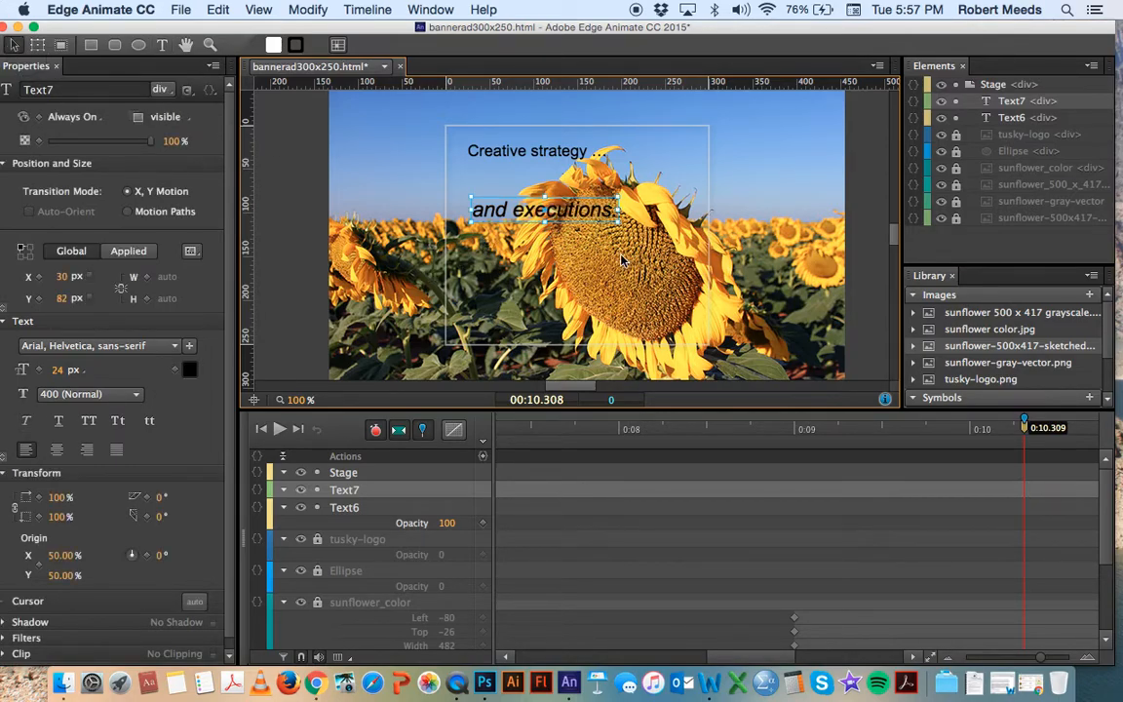
Move the "and executions." text directly under "Creative strategy ...", to X 25 px, Y 40 px
{"action": "left_click_drag", "start_coordinate": [541, 210], "coordinate": [539, 181]}
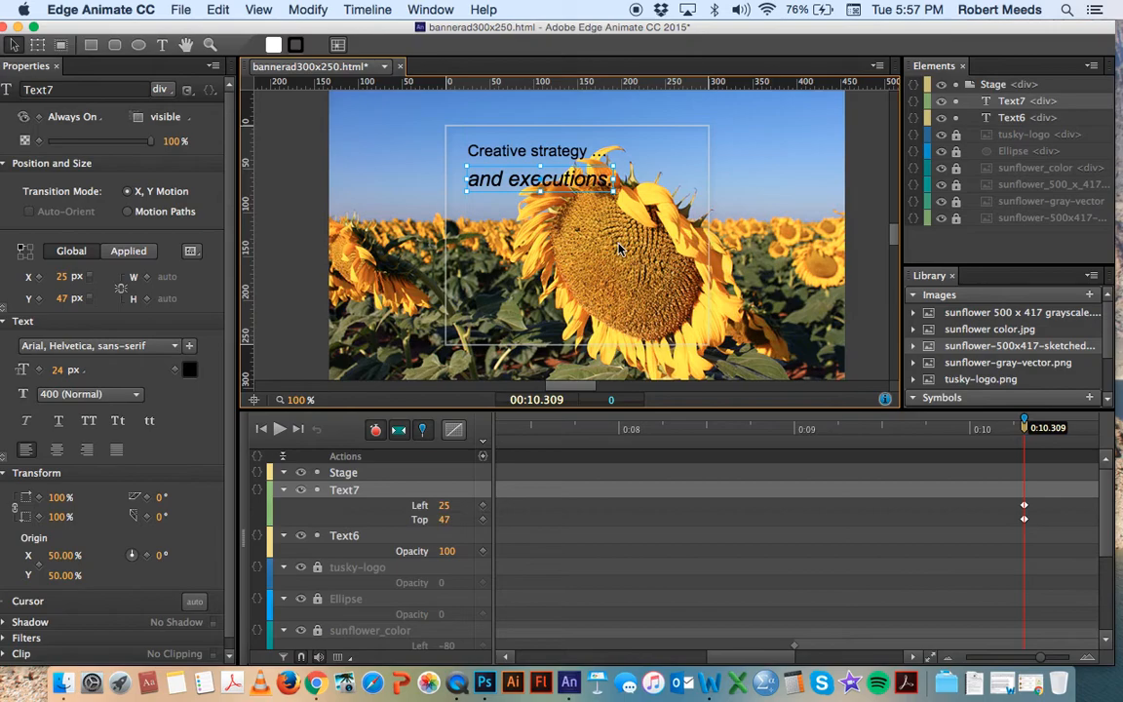
{"action": "key", "text": "Up"}
{"action": "key", "text": "Up"}
{"action": "key", "text": "Up"}
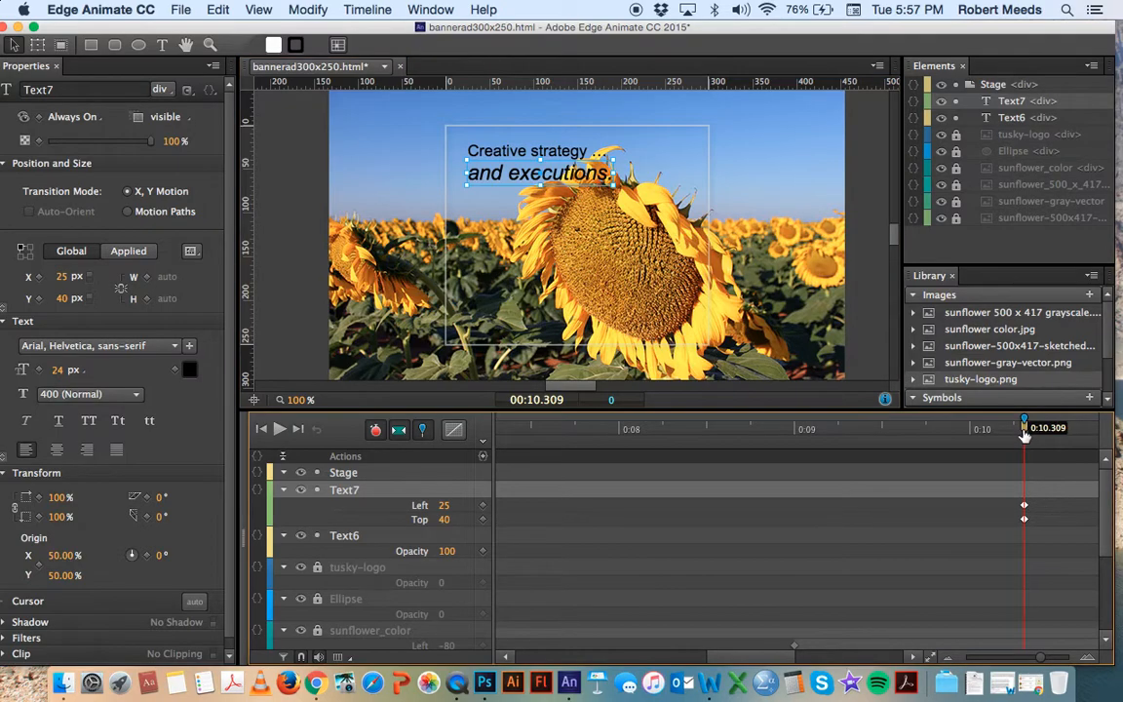
Fade in the "and executions." text from 0% opacity at 0:09.500 to 100% at 0:10.309
{"action": "left_click_drag", "start_coordinate": [1023, 434], "coordinate": [880, 440]}
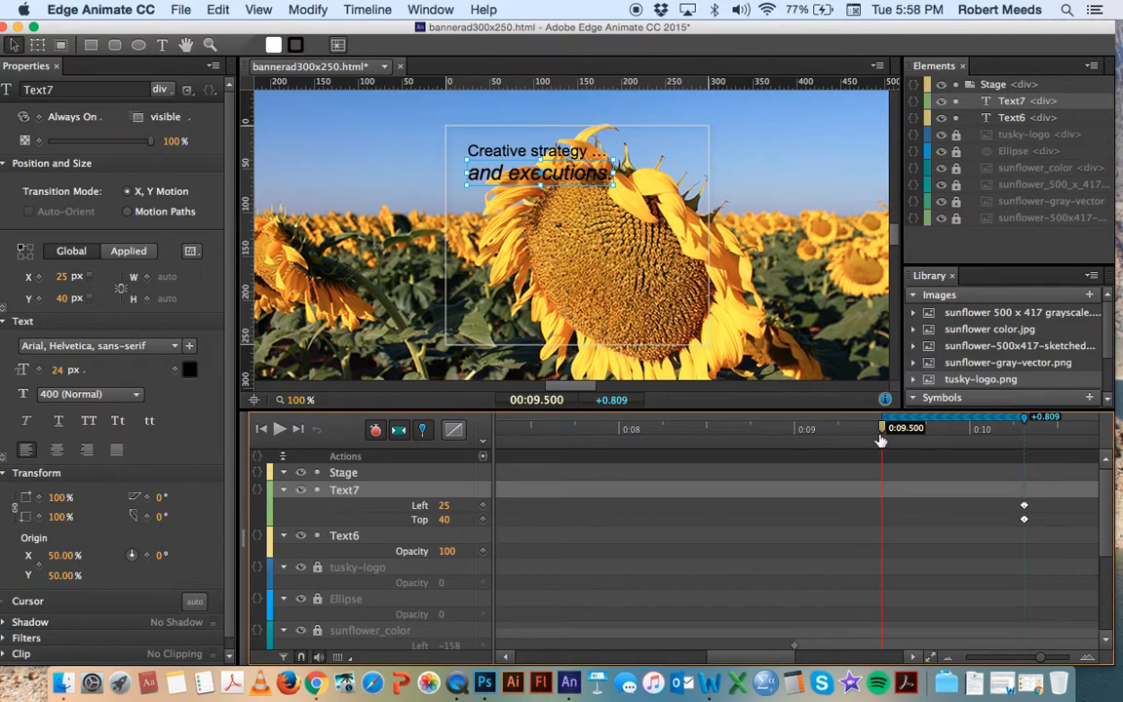
{"action": "left_click_drag", "start_coordinate": [151, 146], "coordinate": [42, 144]}
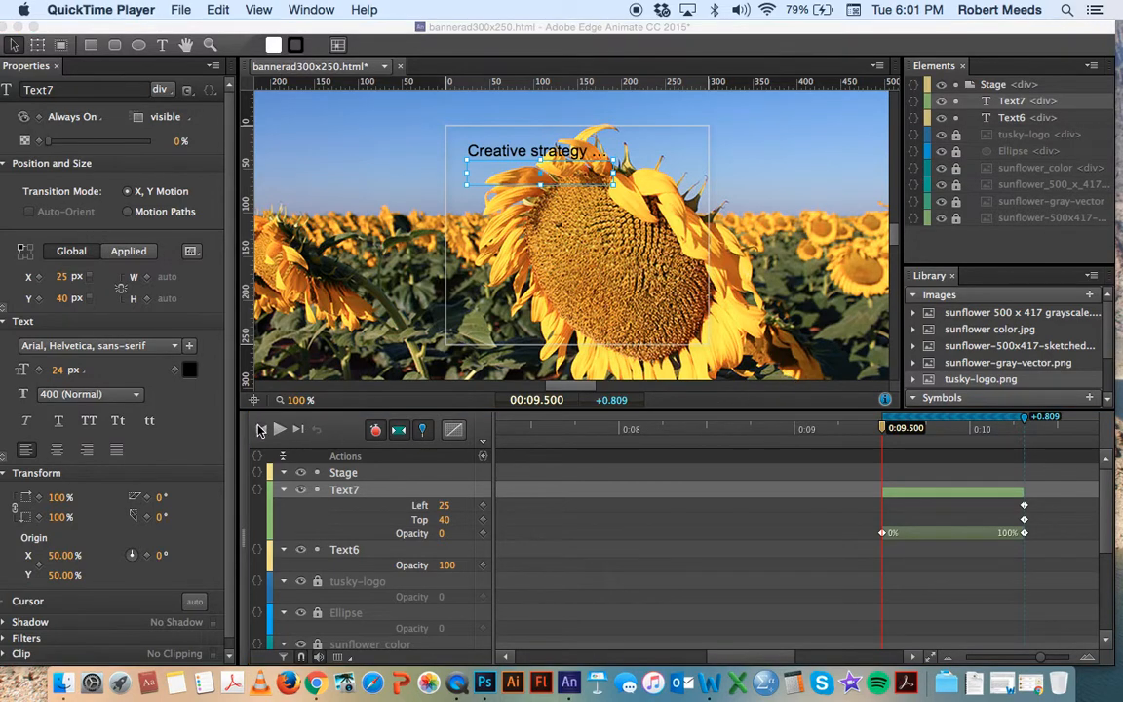
Play the whole animation from the beginning to check both text fade-ins
{"action": "left_click", "coordinate": [262, 432]}
{"action": "left_click", "coordinate": [261, 432]}
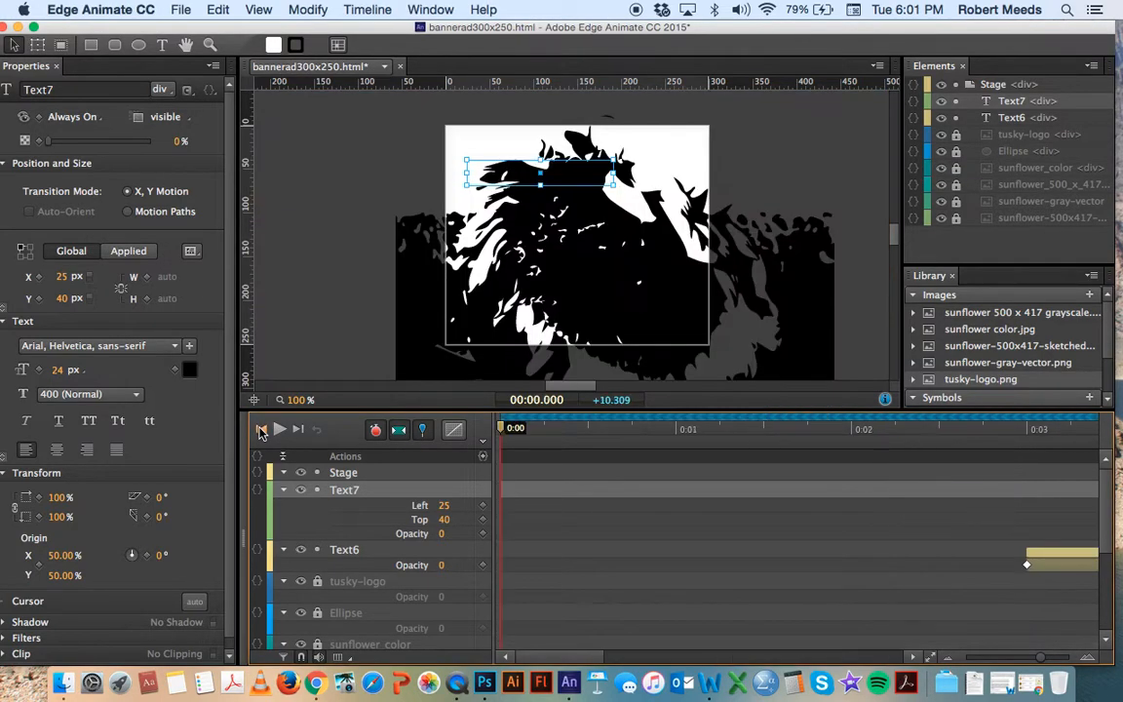
{"action": "left_click", "coordinate": [280, 430]}
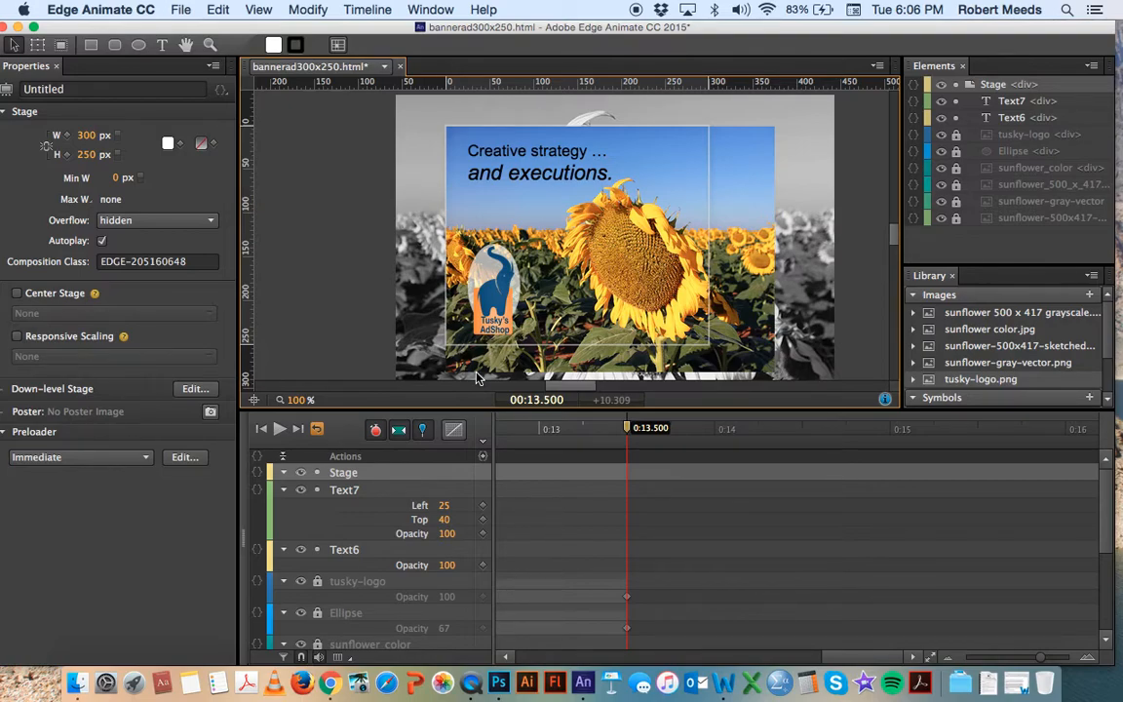
Preview the banner in the browser and save the bannerad300x250.html file
{"action": "left_click", "coordinate": [179, 9]}
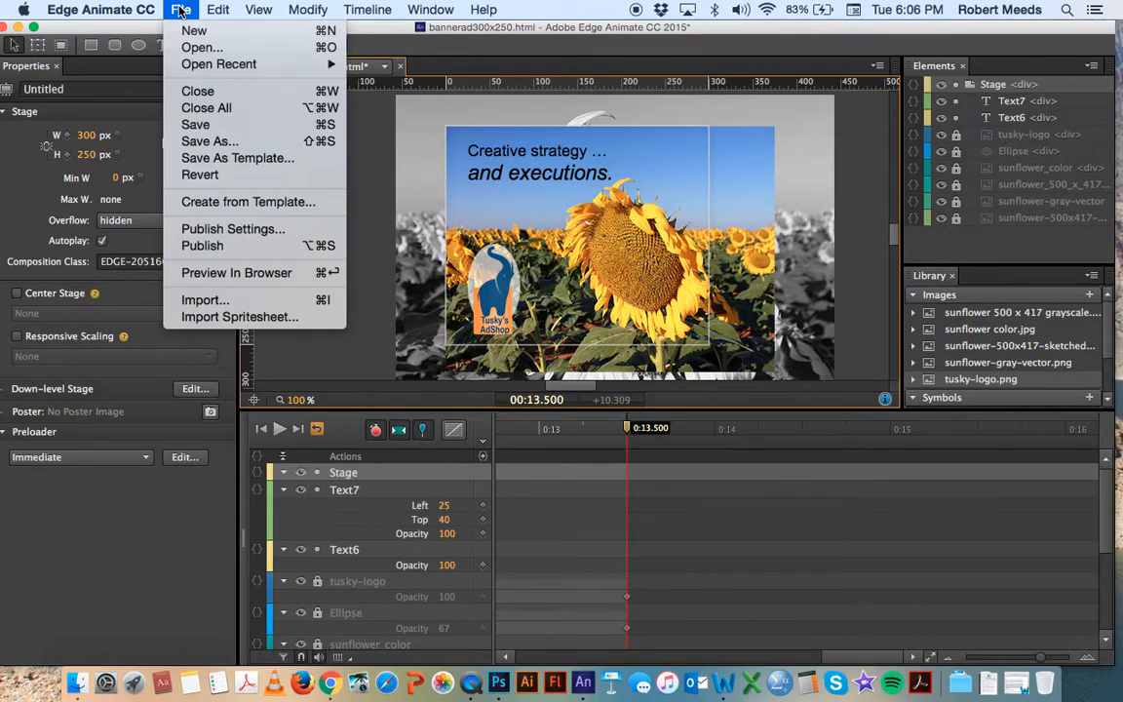
{"action": "left_click", "coordinate": [216, 274]}
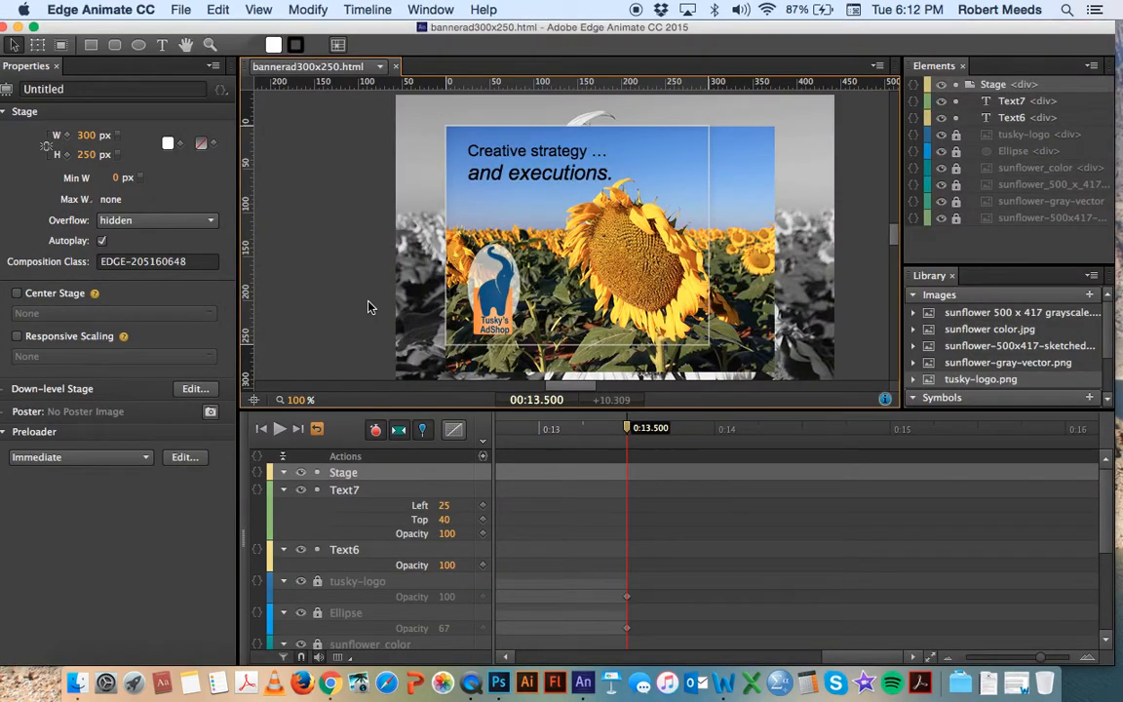
{"action": "left_click", "coordinate": [180, 9]}
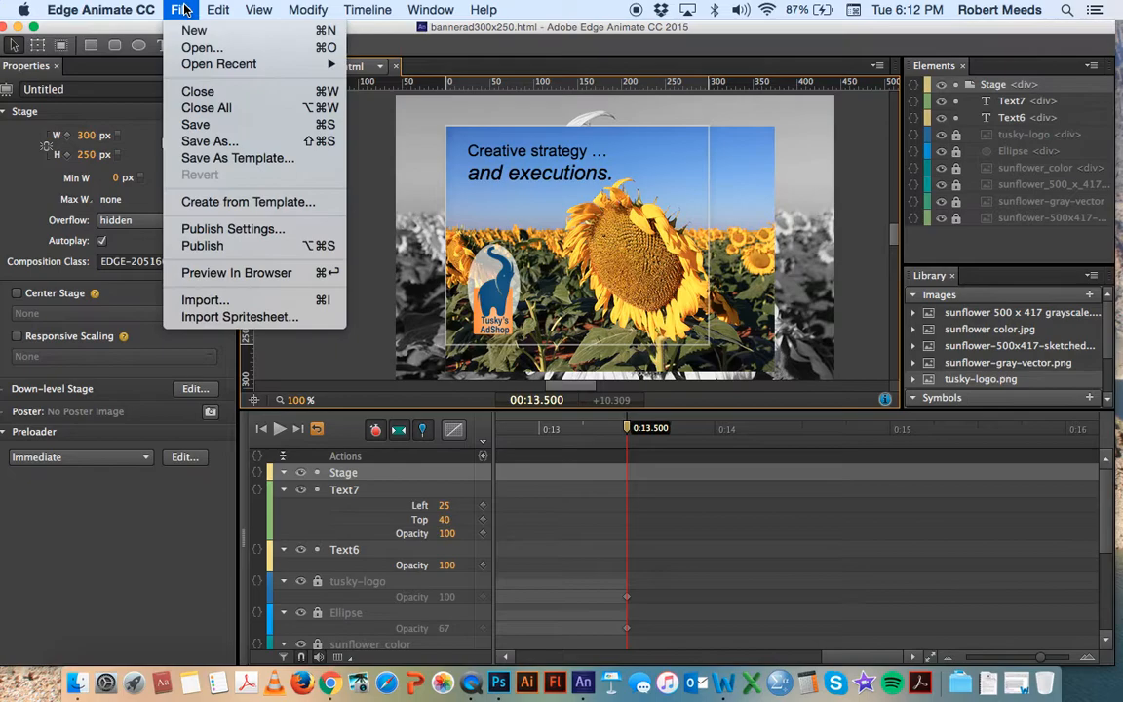
{"action": "left_click", "coordinate": [188, 119]}
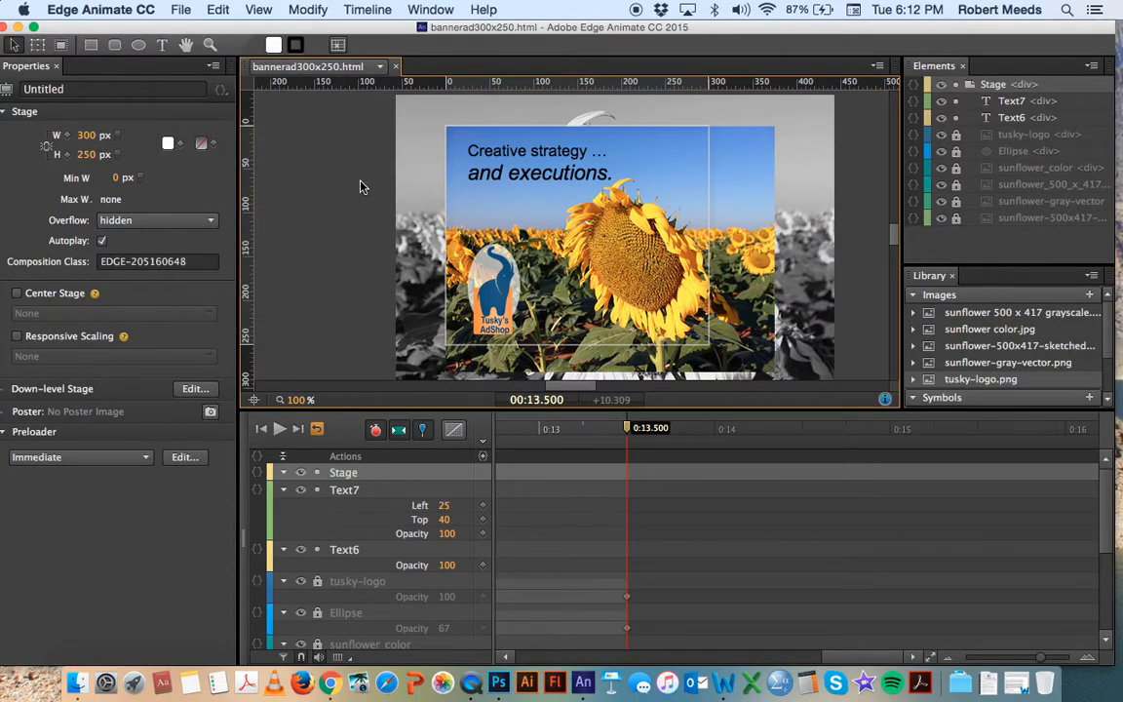
Review the publish settings and save them with Web as the publish target and ./publish/web as the target directory
{"action": "left_click", "coordinate": [180, 8]}
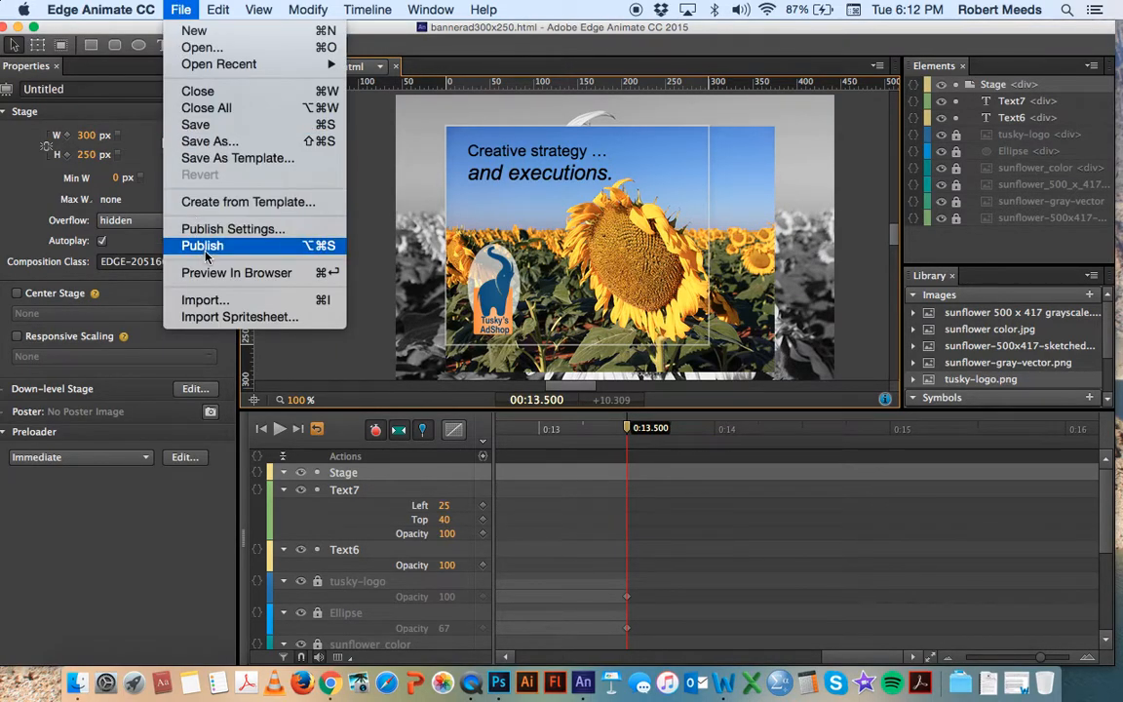
{"action": "left_click", "coordinate": [186, 226]}
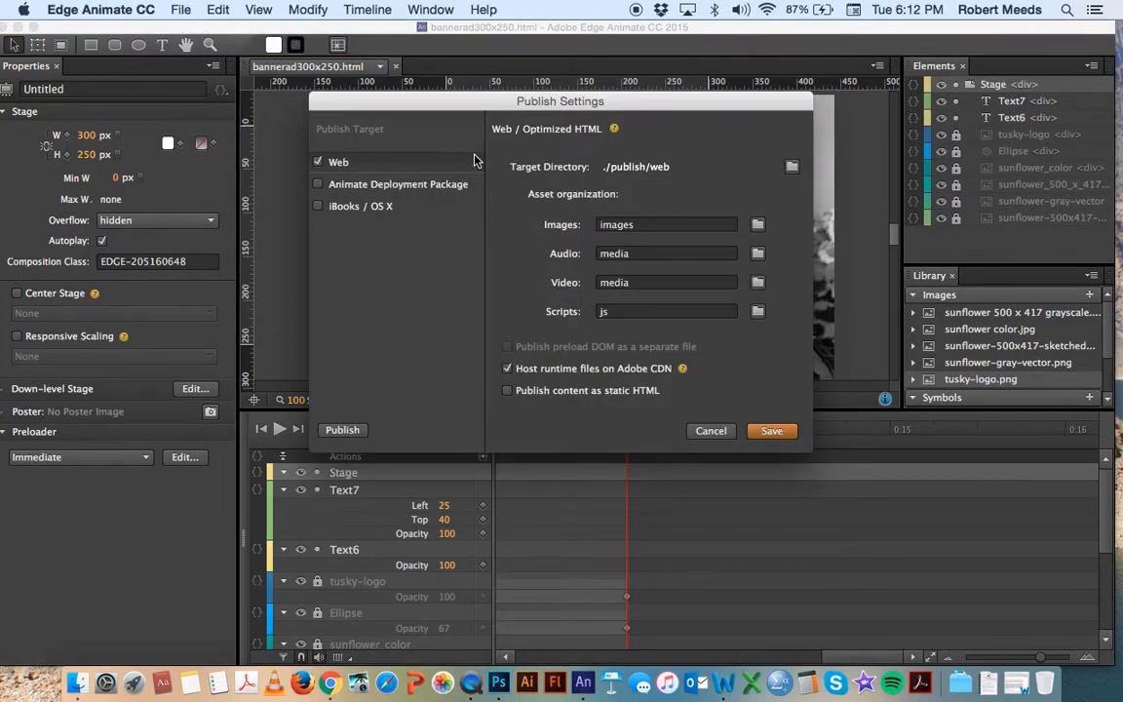
{"action": "left_click", "coordinate": [762, 430]}
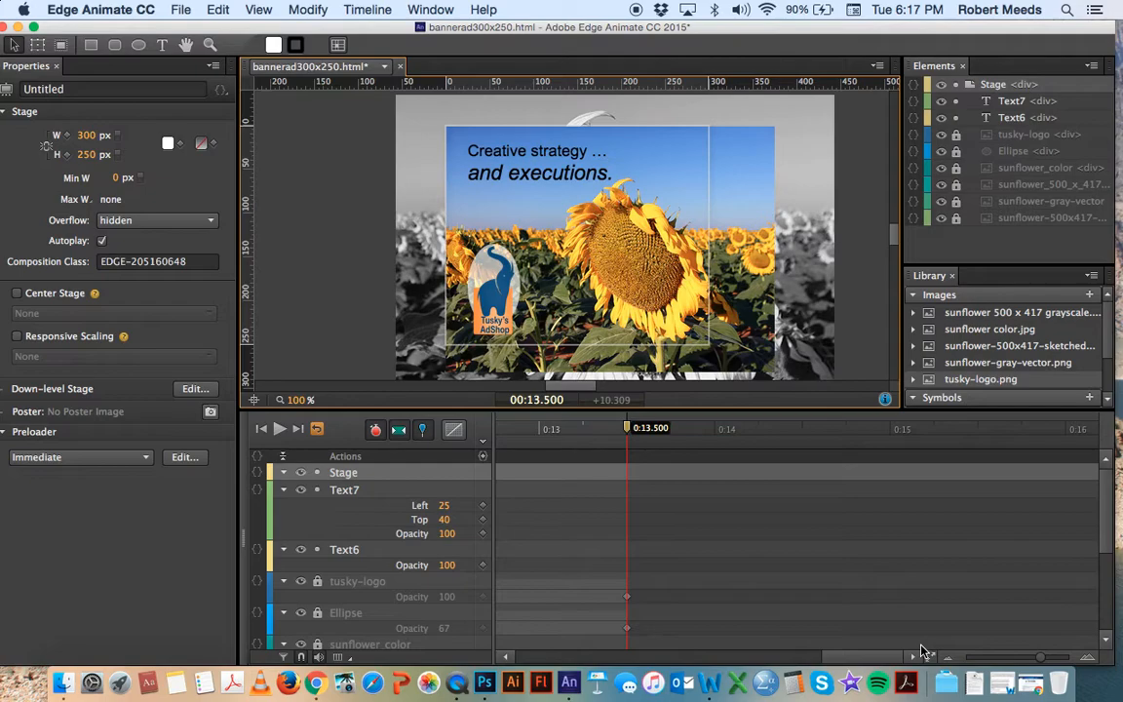